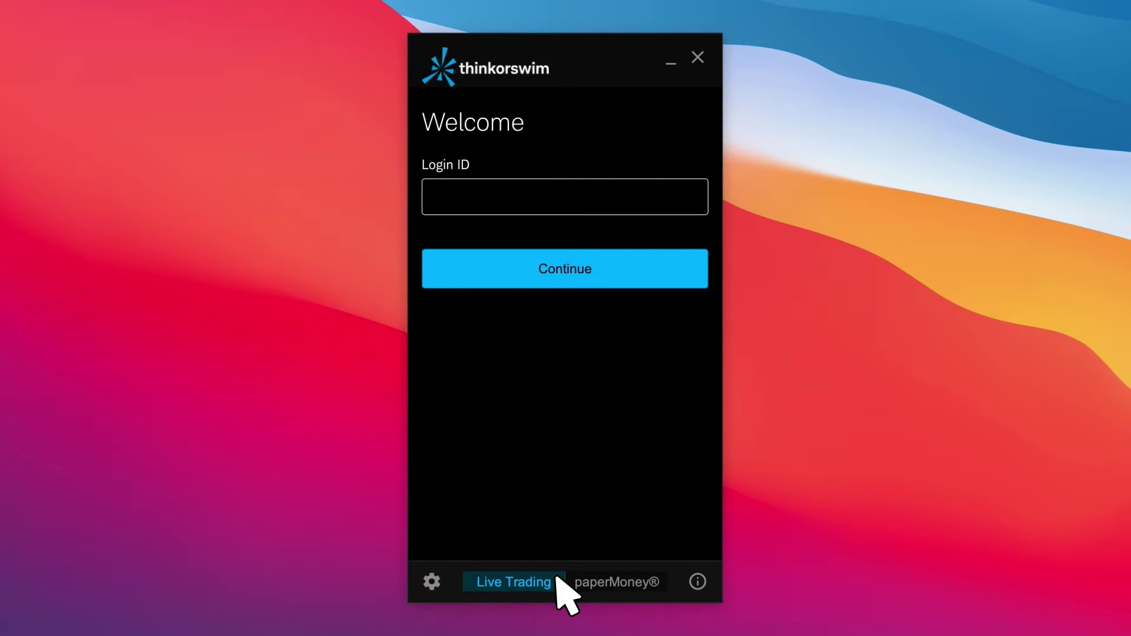
- Switch the login window to paperMoney and save the launcher settings
{"action": "left_click", "coordinate": [663, 582]}
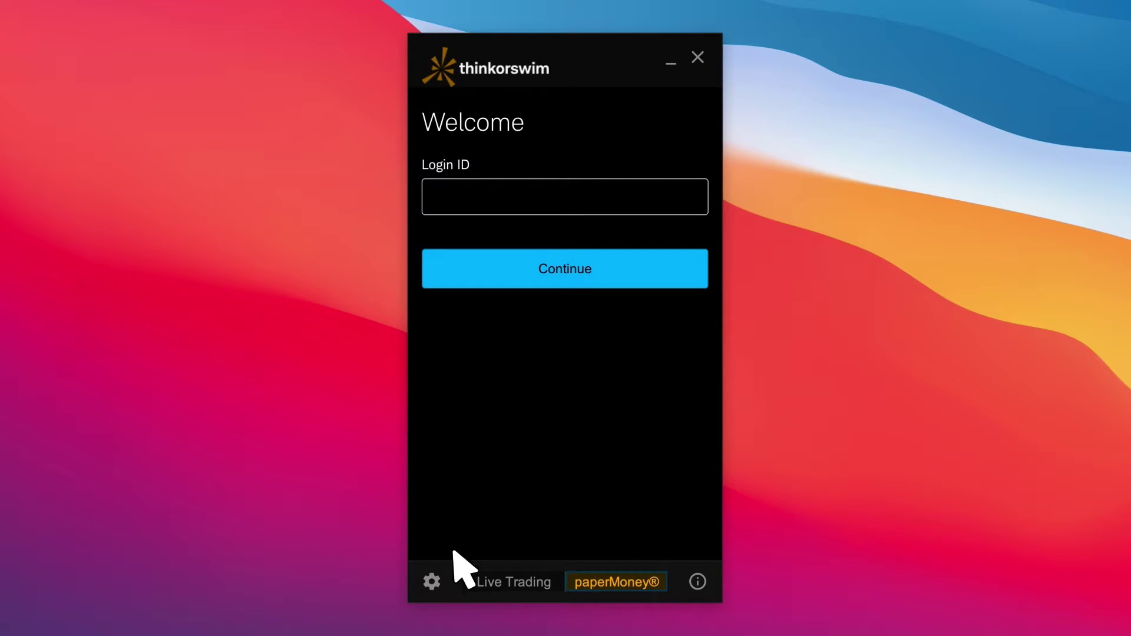
{"action": "left_click", "coordinate": [432, 582]}
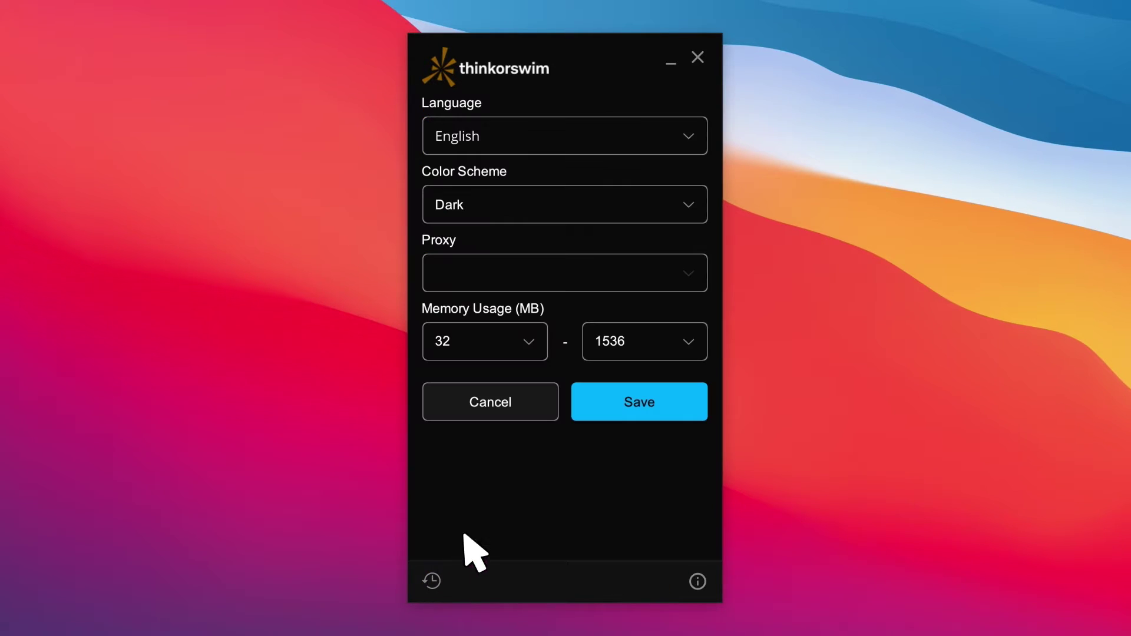
{"action": "left_click", "coordinate": [613, 410]}
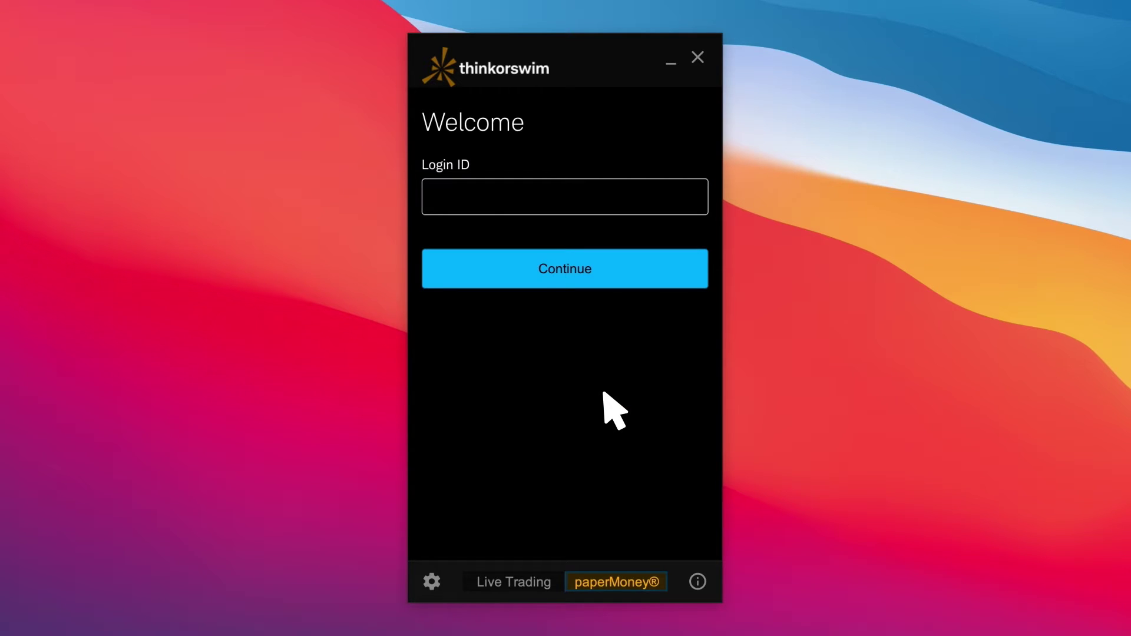
- Log into the paperMoney account with the login ID and password
{"action": "left_click", "coordinate": [503, 200]}
{"action": "type", "text": "username"}
{"action": "left_click", "coordinate": [534, 260]}
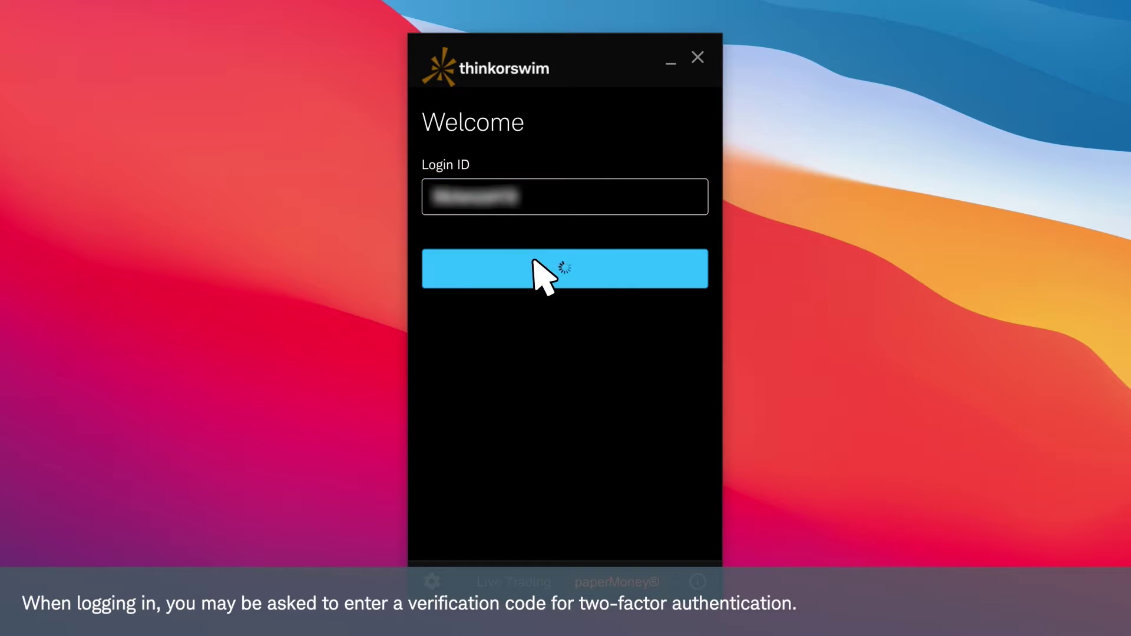
{"action": "type", "text": "*****"}
{"action": "left_click", "coordinate": [554, 309]}
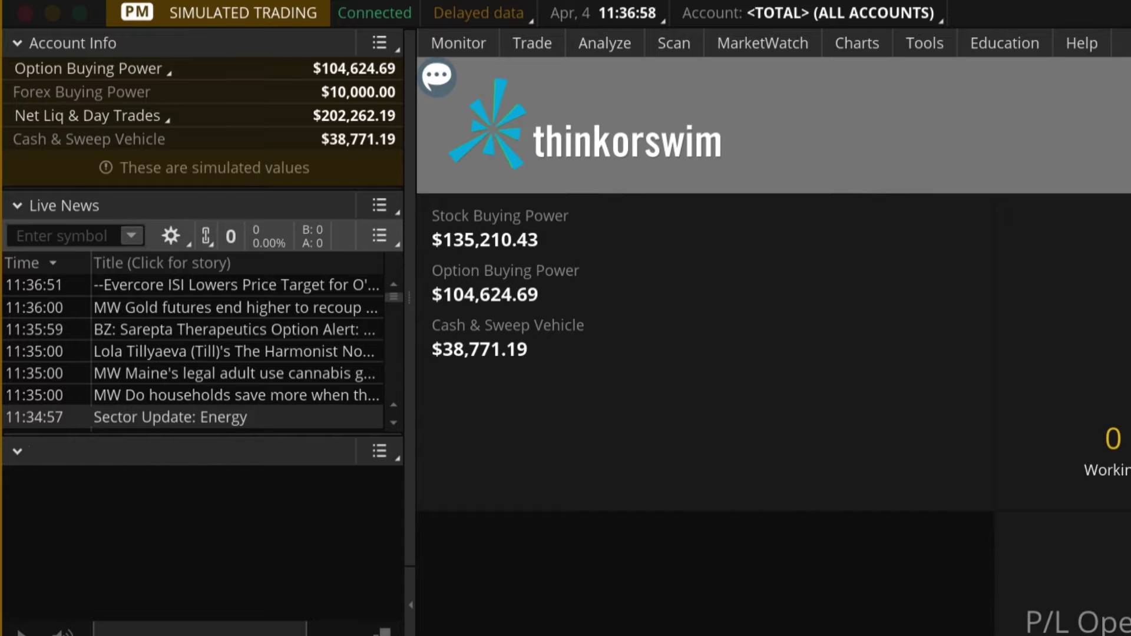
- Hide the account's buying power values behind asterisks with the Privacy option
{"action": "left_click", "coordinate": [76, 69]}
{"action": "left_click", "coordinate": [263, 100]}
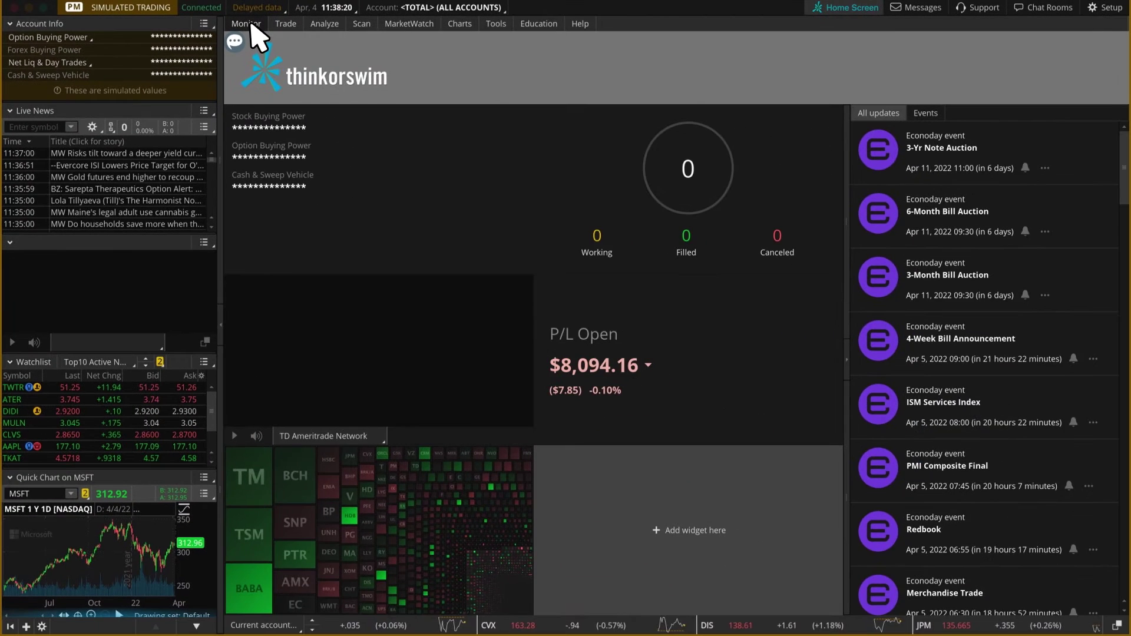
{"action": "left_click", "coordinate": [266, 26]}
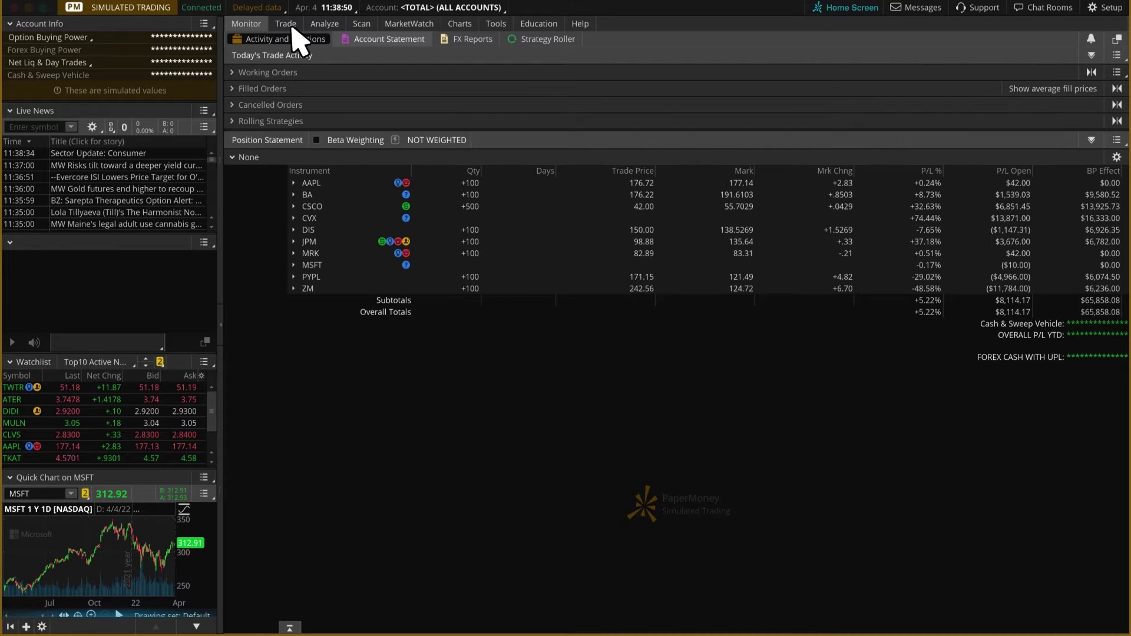
- View the Account Statement, then return to the Activity and Positions table
{"action": "left_click", "coordinate": [417, 38]}
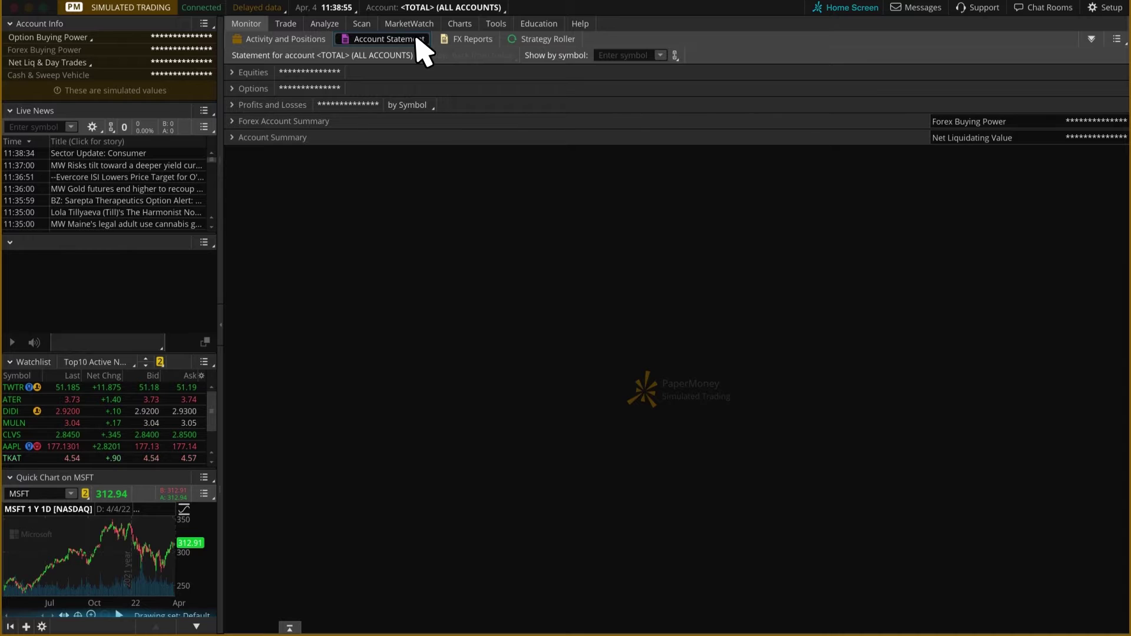
{"action": "left_click", "coordinate": [297, 55]}
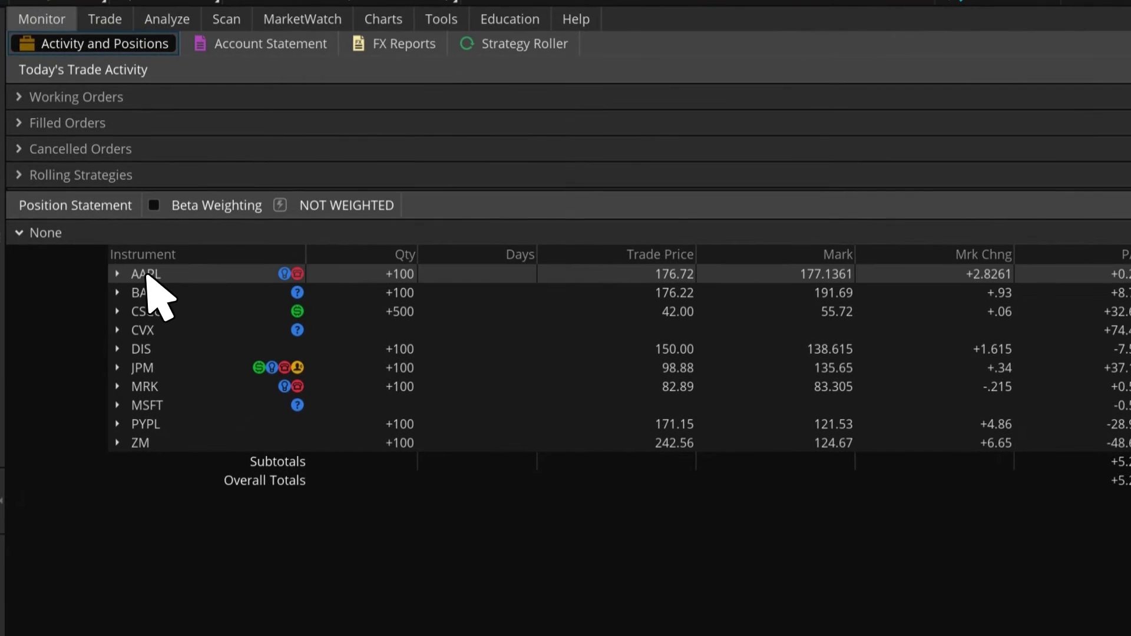
{"action": "right_click", "coordinate": [188, 252]}
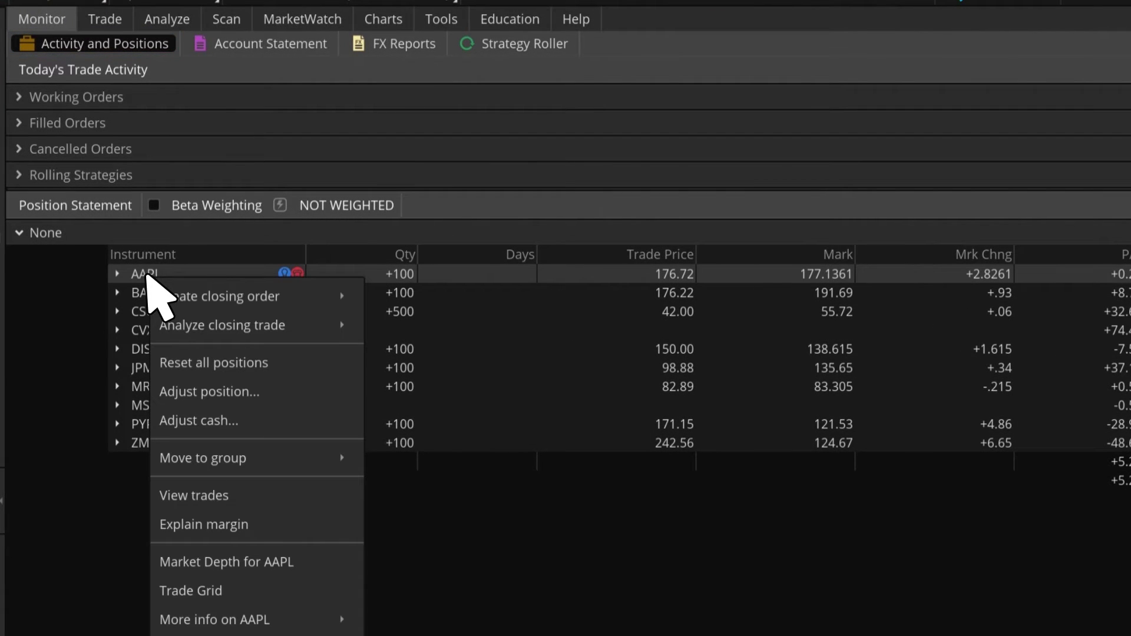
{"action": "key", "text": "Escape"}
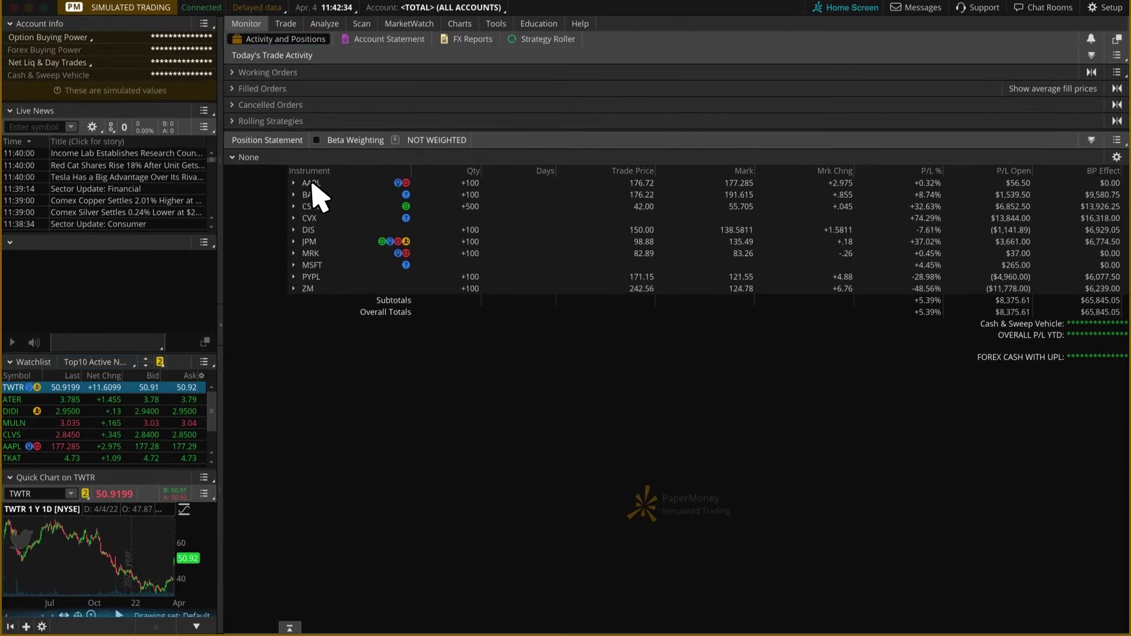
{"action": "left_click", "coordinate": [456, 27]}
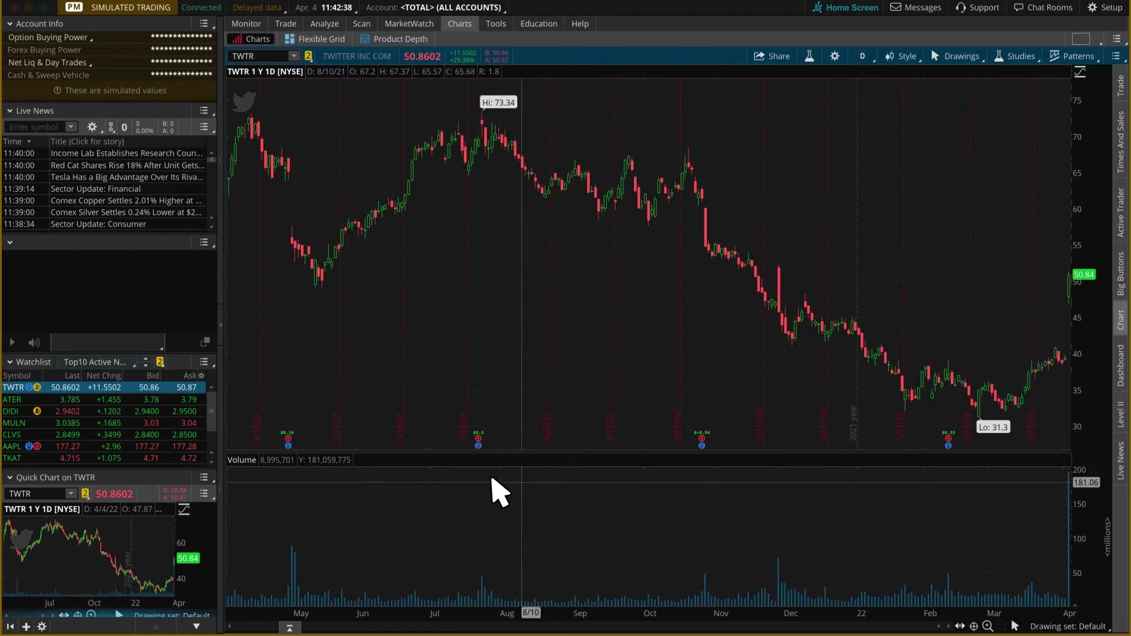
- Detach the watchlist to float over the chart and collapse the left sidebar
{"action": "left_click", "coordinate": [203, 362]}
{"action": "left_click", "coordinate": [189, 386]}
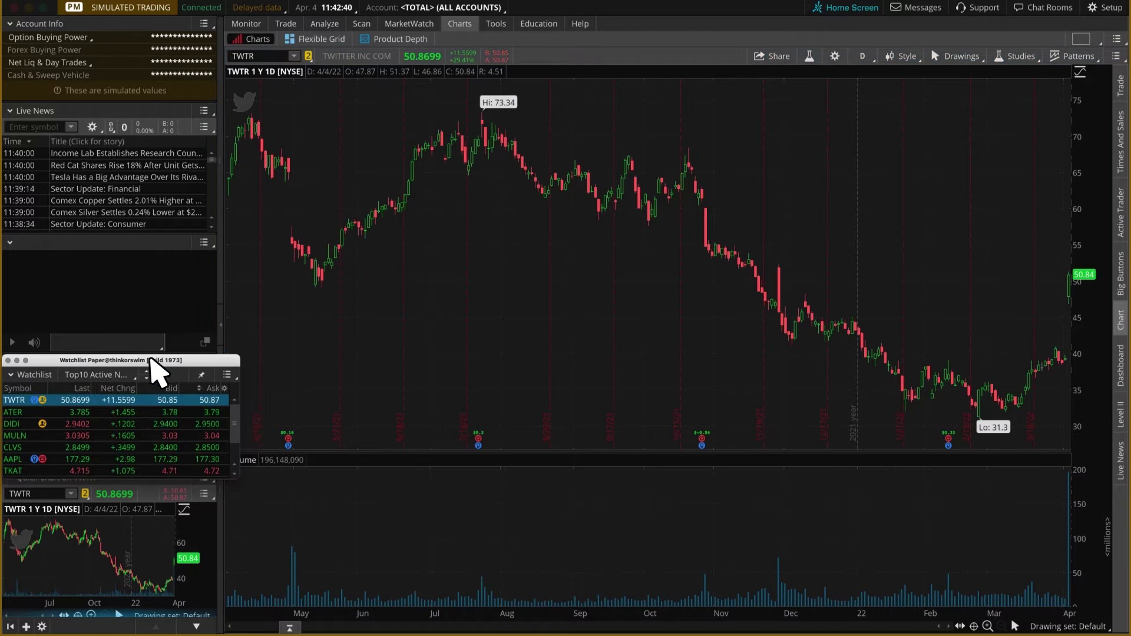
{"action": "left_click_drag", "start_coordinate": [154, 366], "coordinate": [902, 308]}
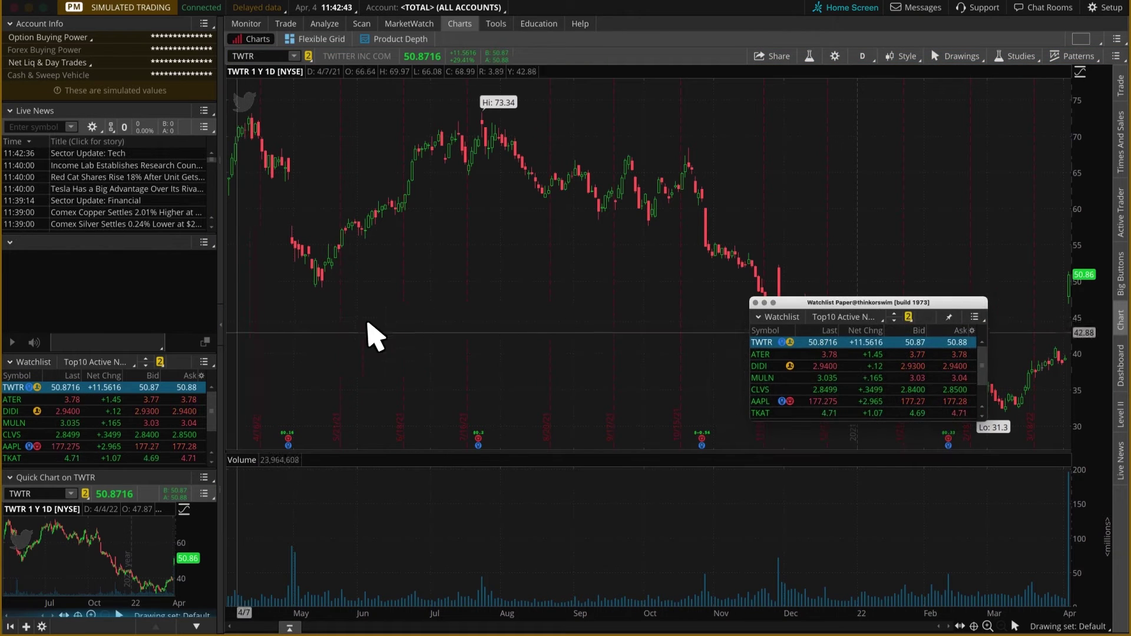
{"action": "left_click", "coordinate": [221, 333]}
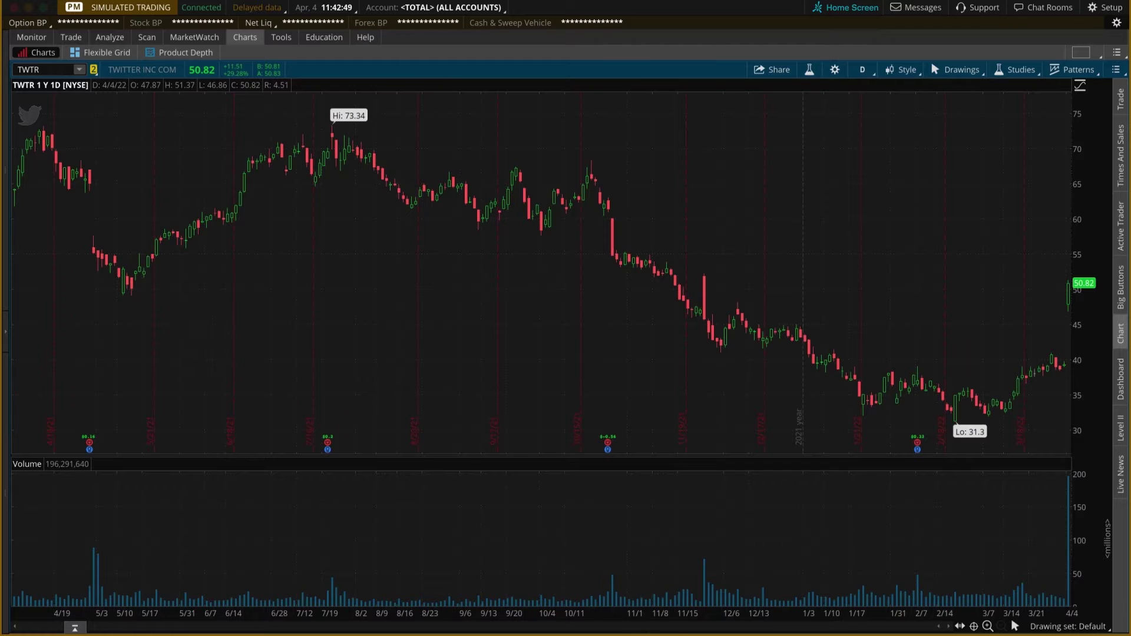
{"action": "left_click", "coordinate": [669, 628]}
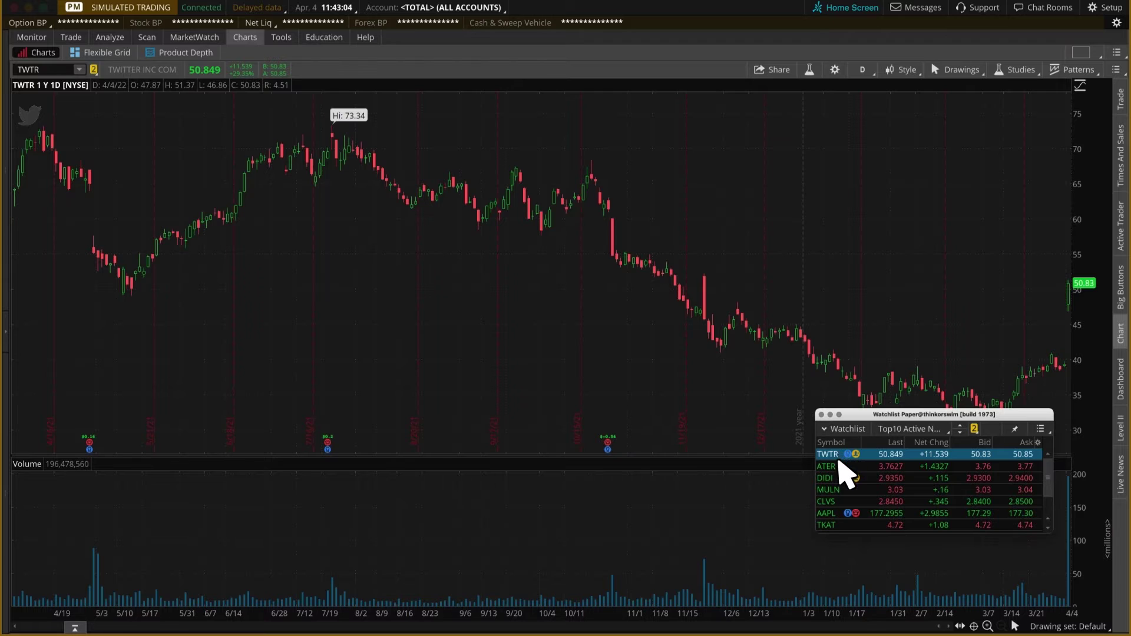
- Chart ATER, then MULN, then TWTR again from the floating watchlist
{"action": "left_click", "coordinate": [840, 467]}
{"action": "left_click", "coordinate": [841, 490]}
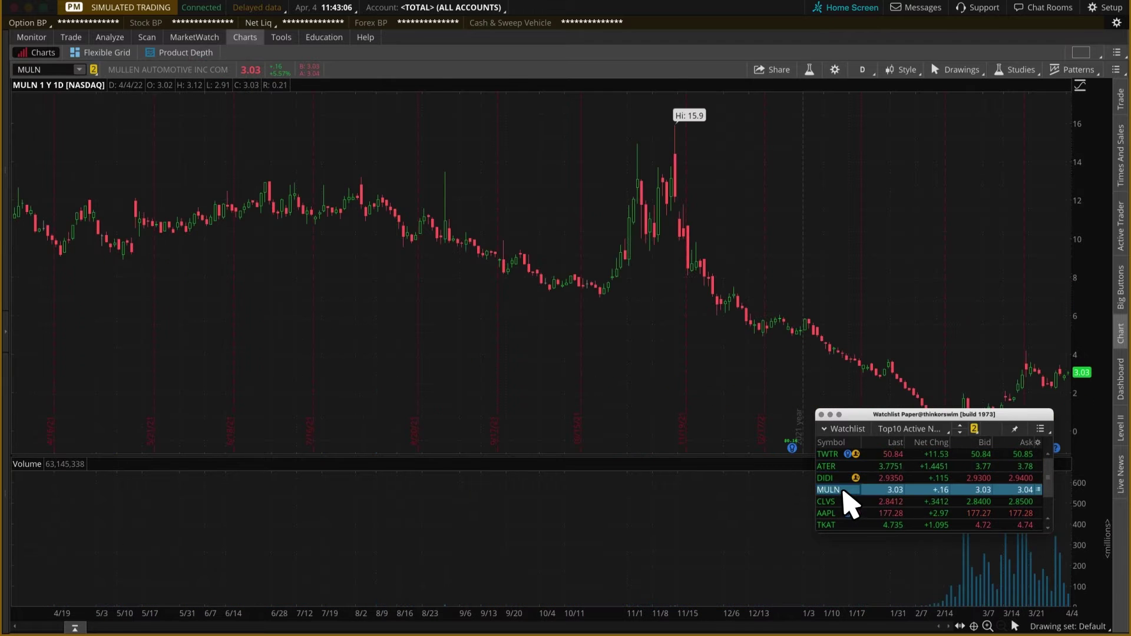
{"action": "left_click", "coordinate": [831, 454]}
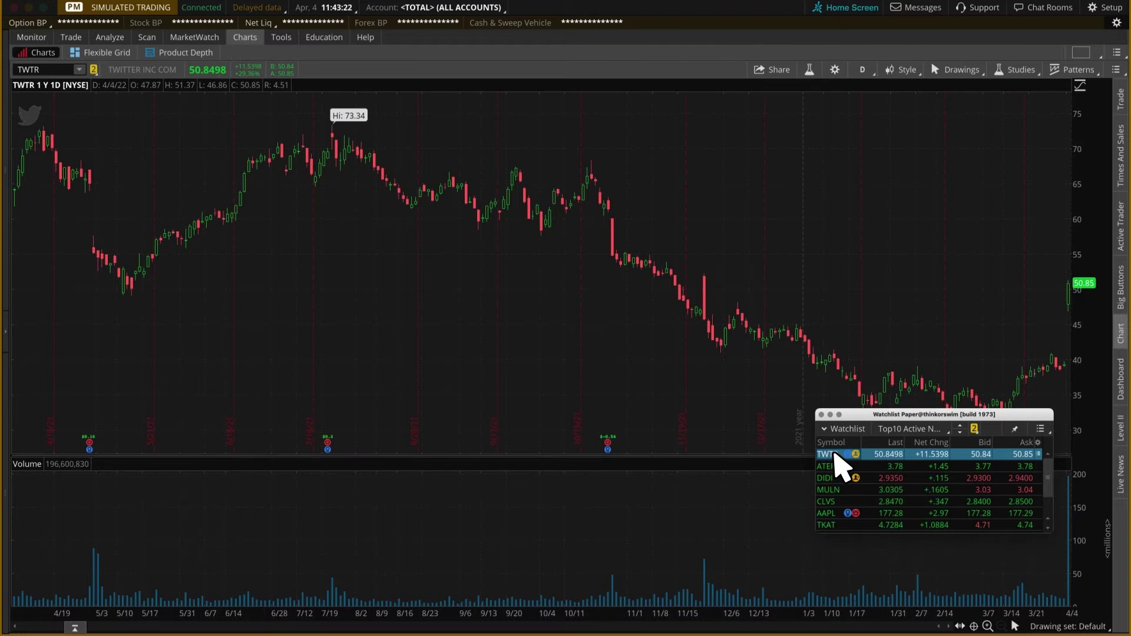
{"action": "mouse_move", "coordinate": [860, 377]}
{"action": "left_mouse_down"}
{"action": "mouse_move", "coordinate": [916, 359]}
{"action": "mouse_move", "coordinate": [1064, 360]}
{"action": "mouse_move", "coordinate": [1073, 348]}
{"action": "left_mouse_up"}
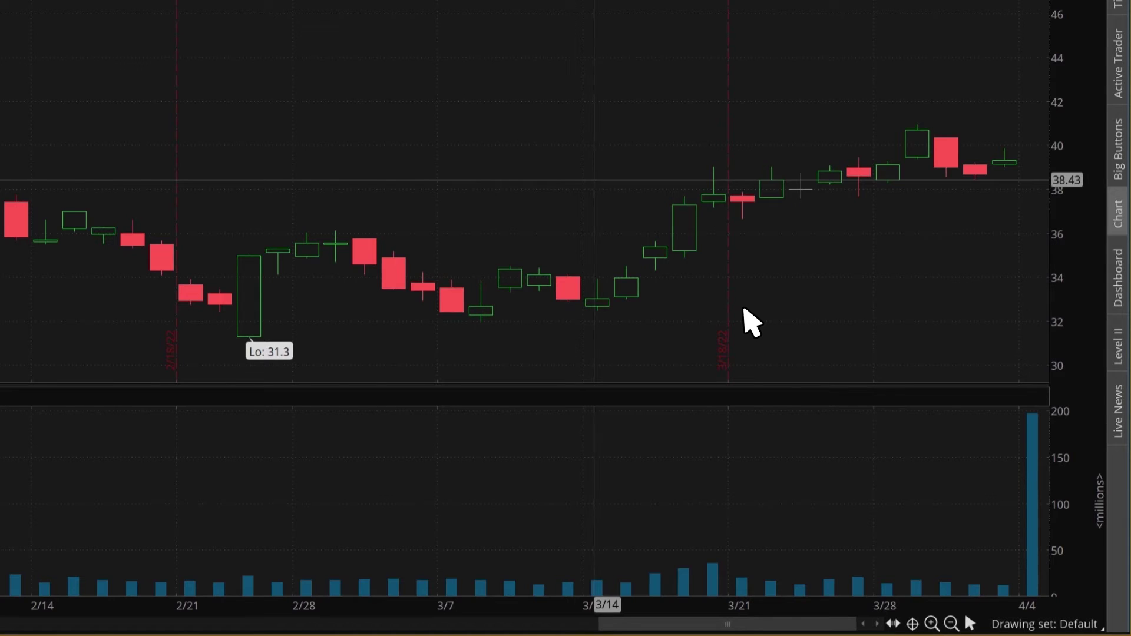
{"action": "right_click", "coordinate": [751, 321]}
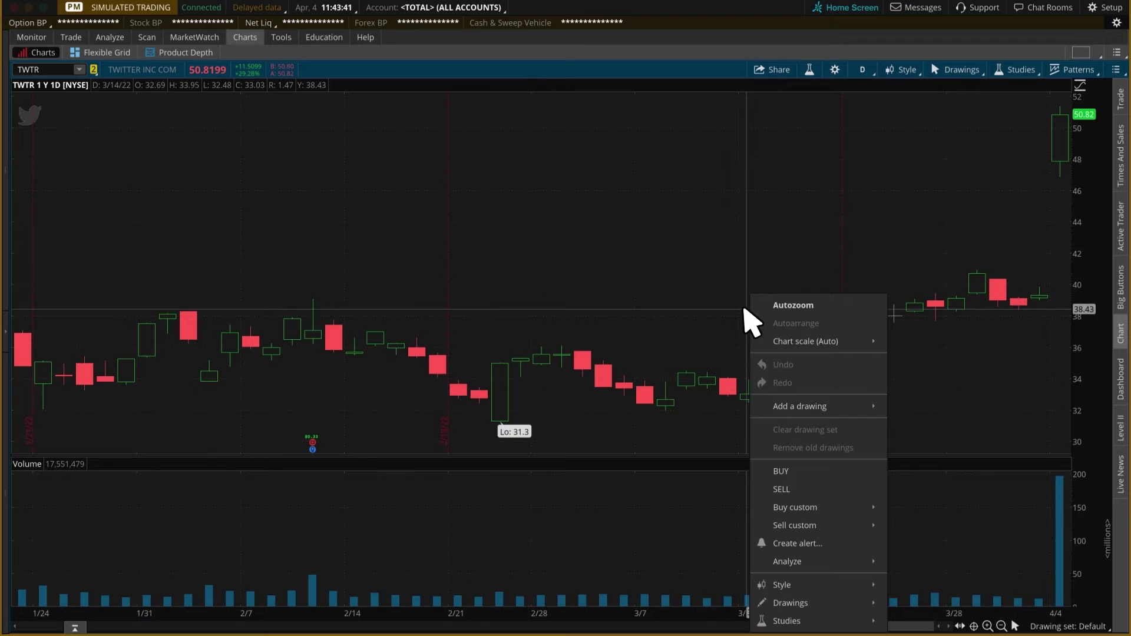
{"action": "left_click", "coordinate": [744, 309]}
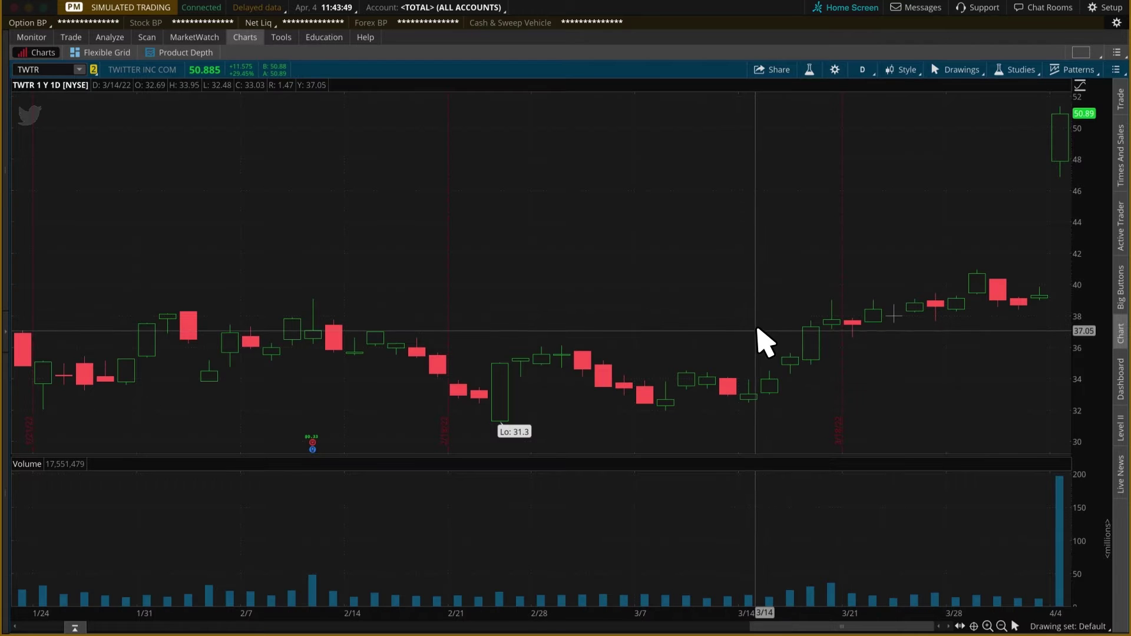
{"action": "left_click", "coordinate": [796, 91]}
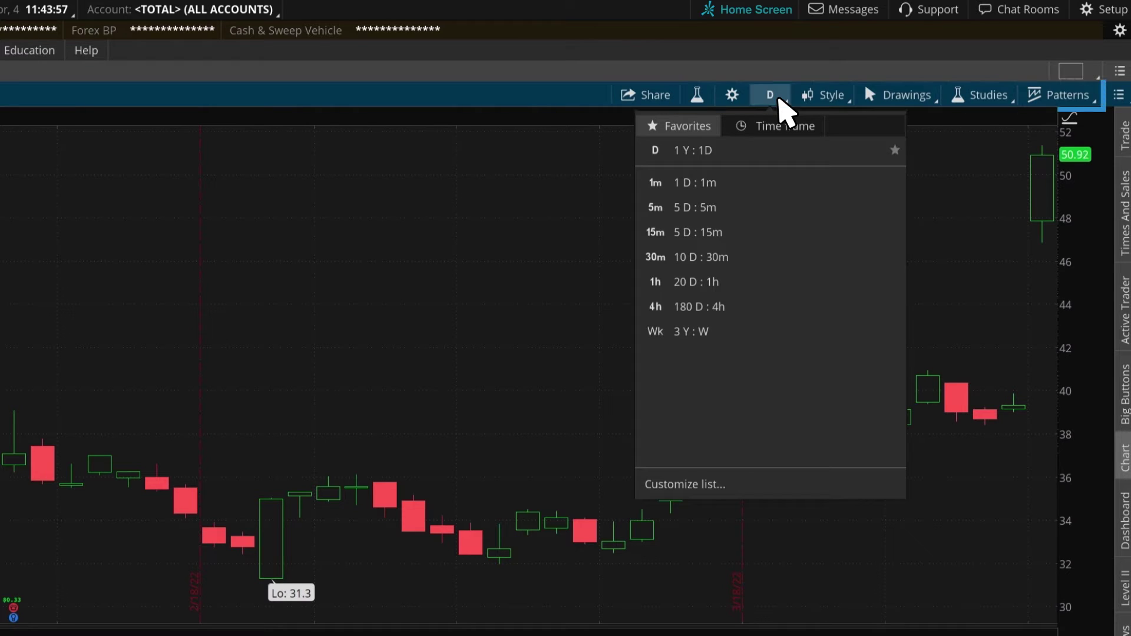
{"action": "left_click", "coordinate": [779, 99]}
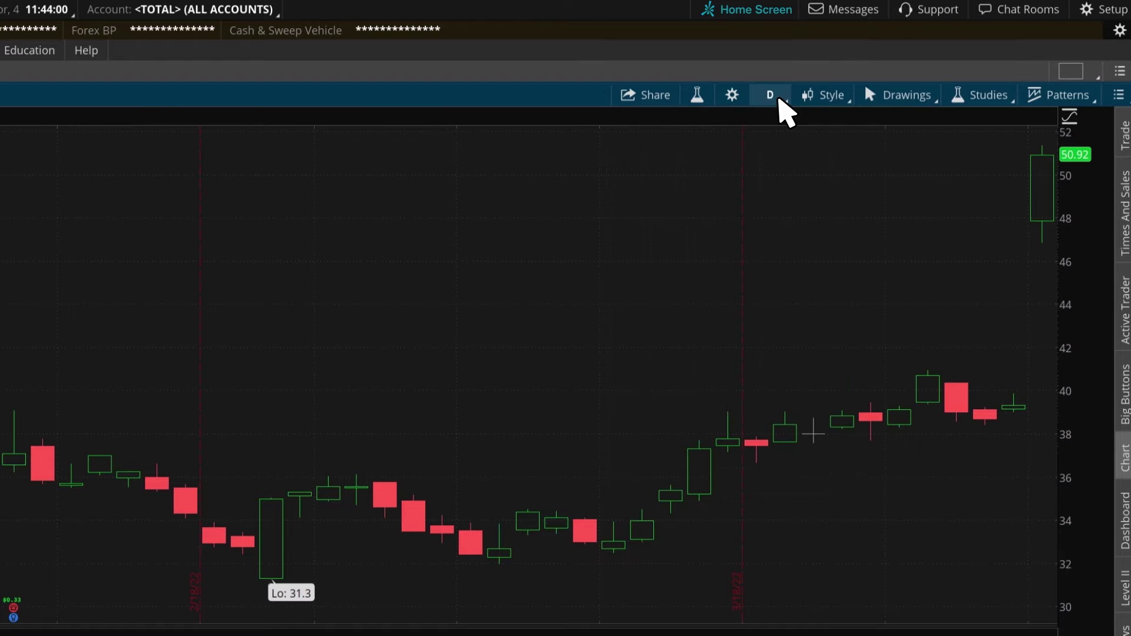
{"action": "left_click", "coordinate": [845, 94]}
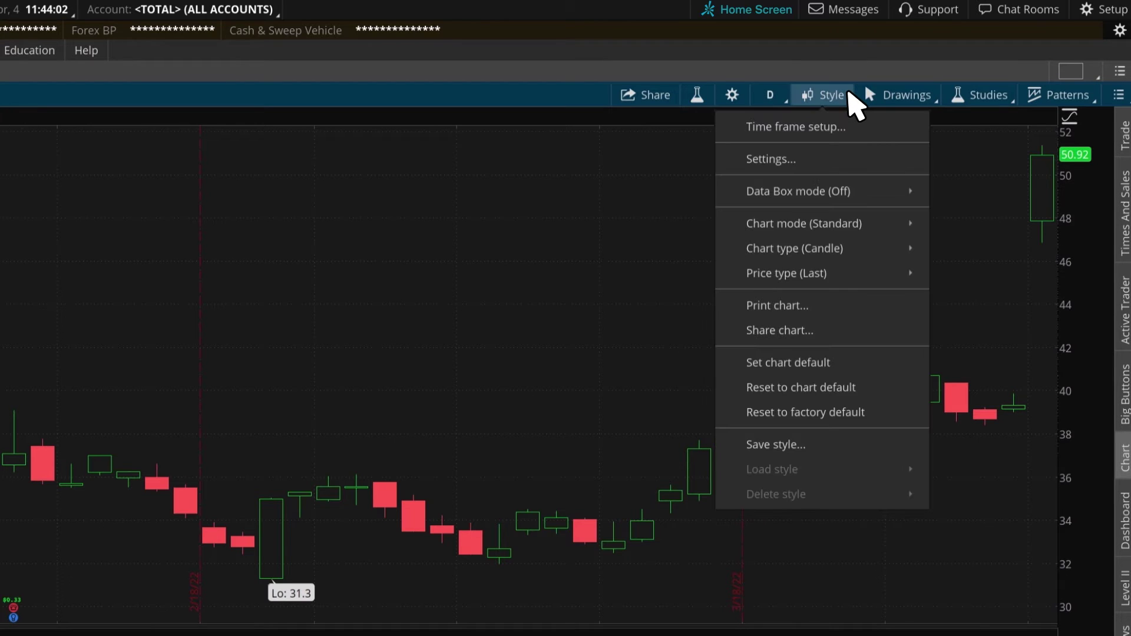
{"action": "left_click", "coordinate": [849, 95]}
{"action": "left_click", "coordinate": [929, 90]}
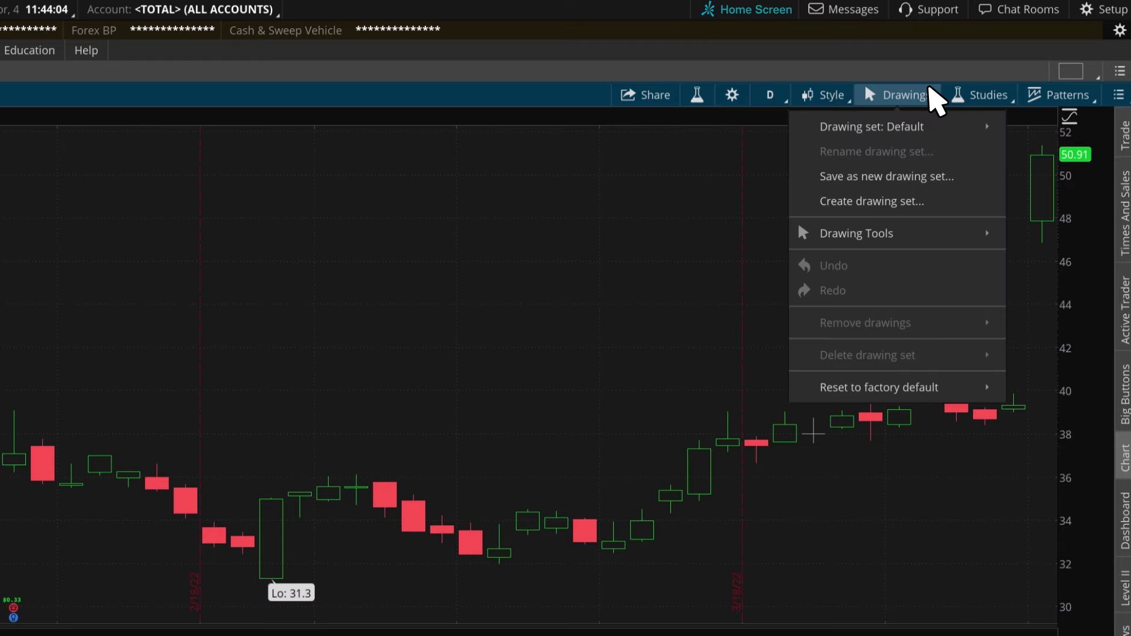
{"action": "left_click", "coordinate": [930, 89]}
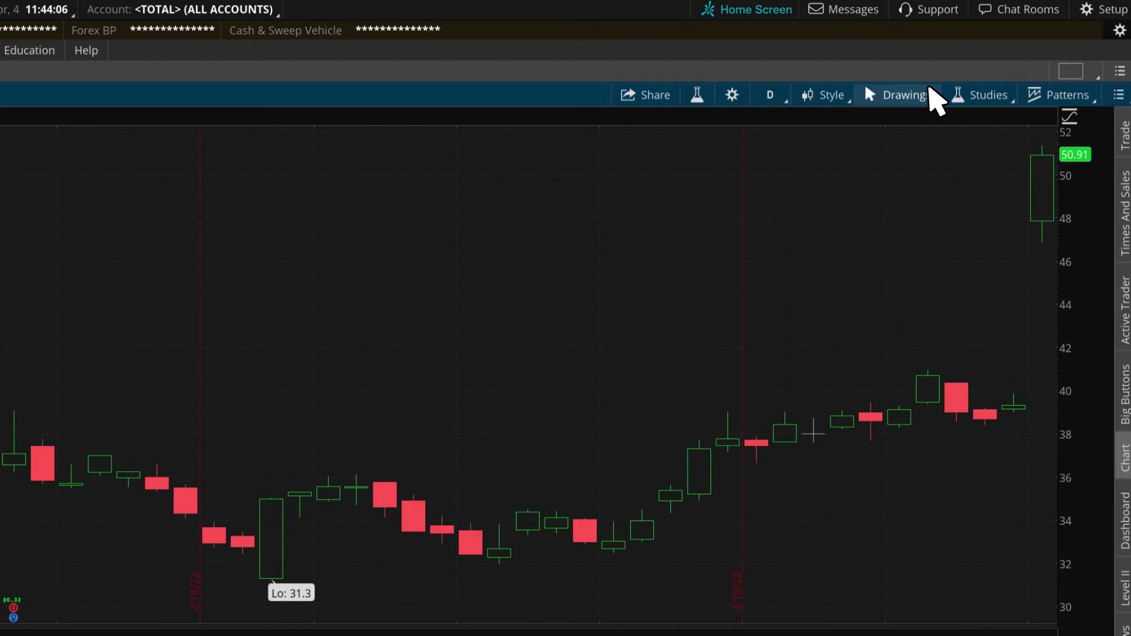
{"action": "left_click", "coordinate": [999, 95]}
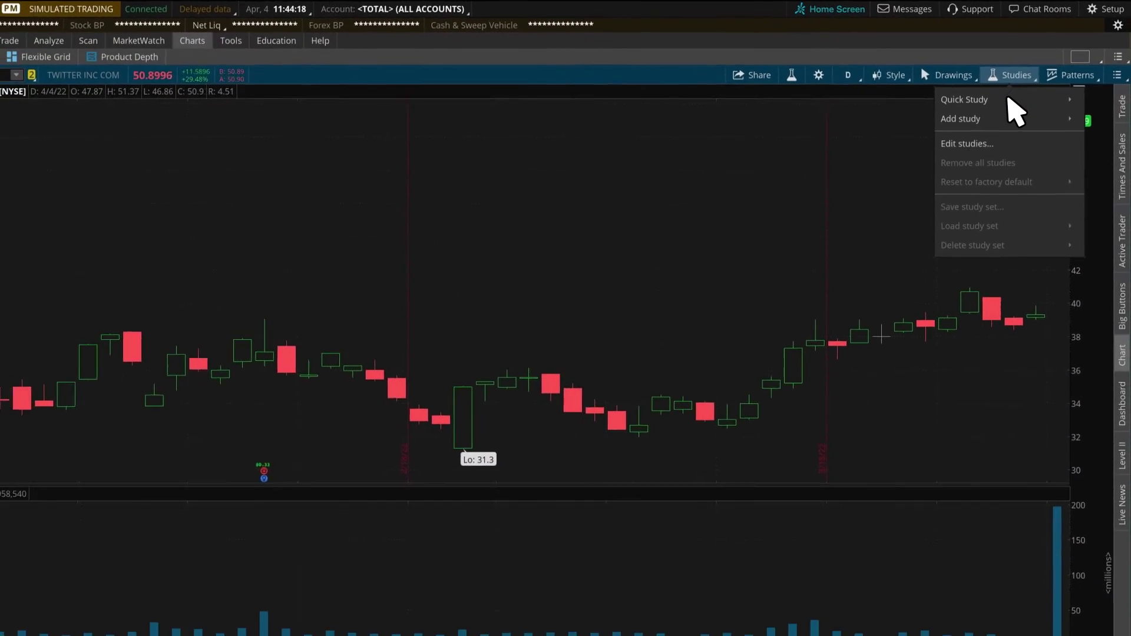
{"action": "mouse_move", "coordinate": [776, 417]}
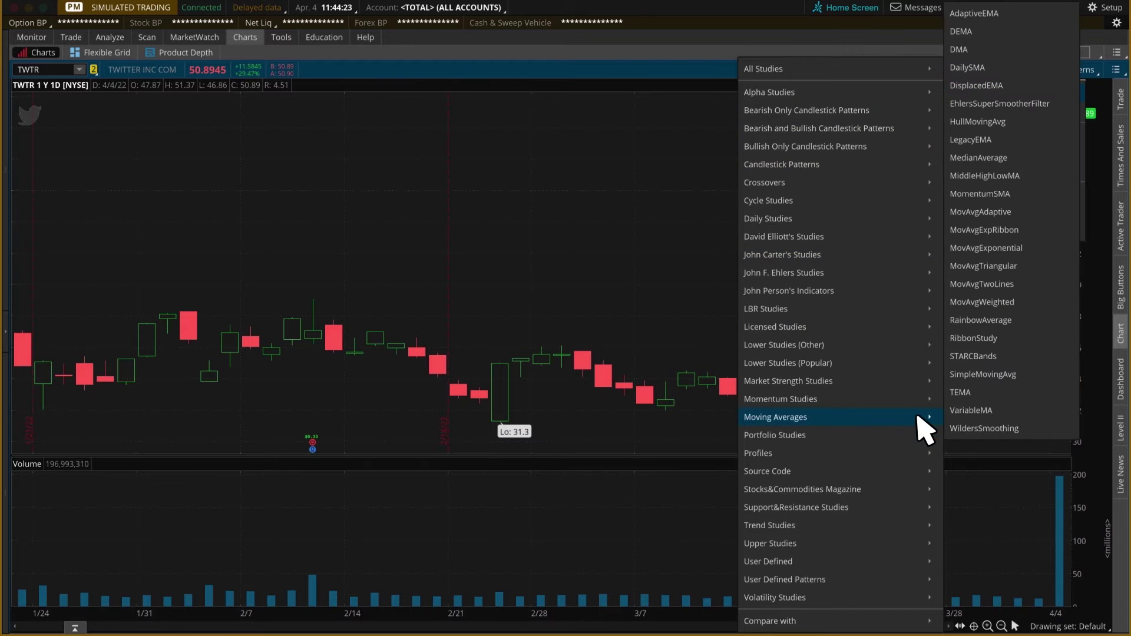
- Add a simple moving average and a trendline rising from the 3/14 low
{"action": "left_click", "coordinate": [1011, 375]}
{"action": "left_click", "coordinate": [958, 69]}
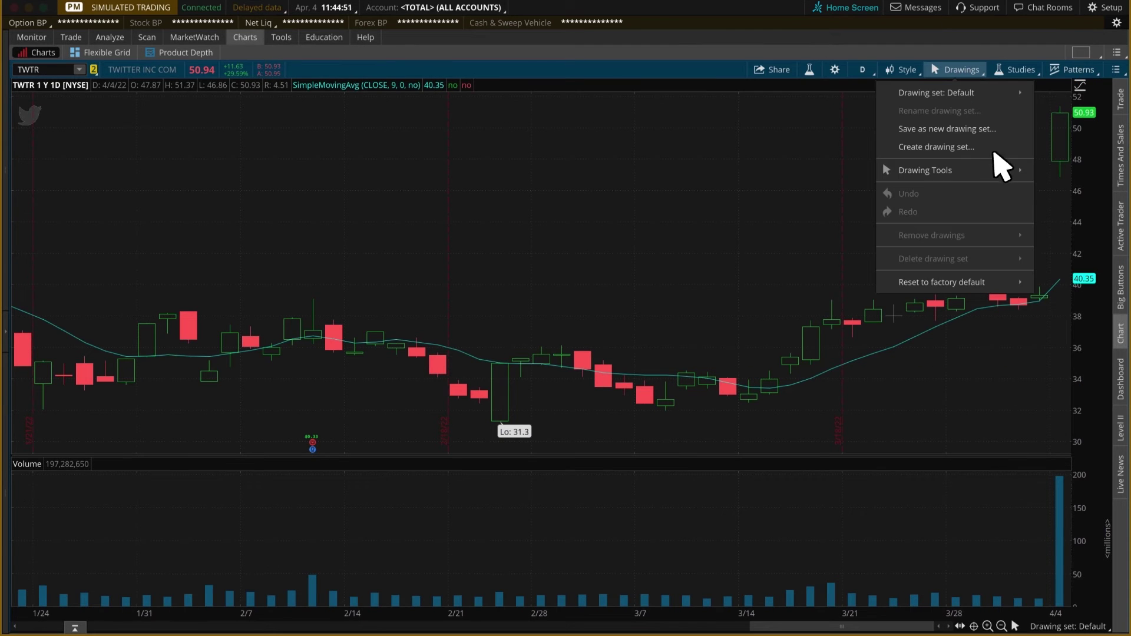
{"action": "left_click", "coordinate": [1051, 198]}
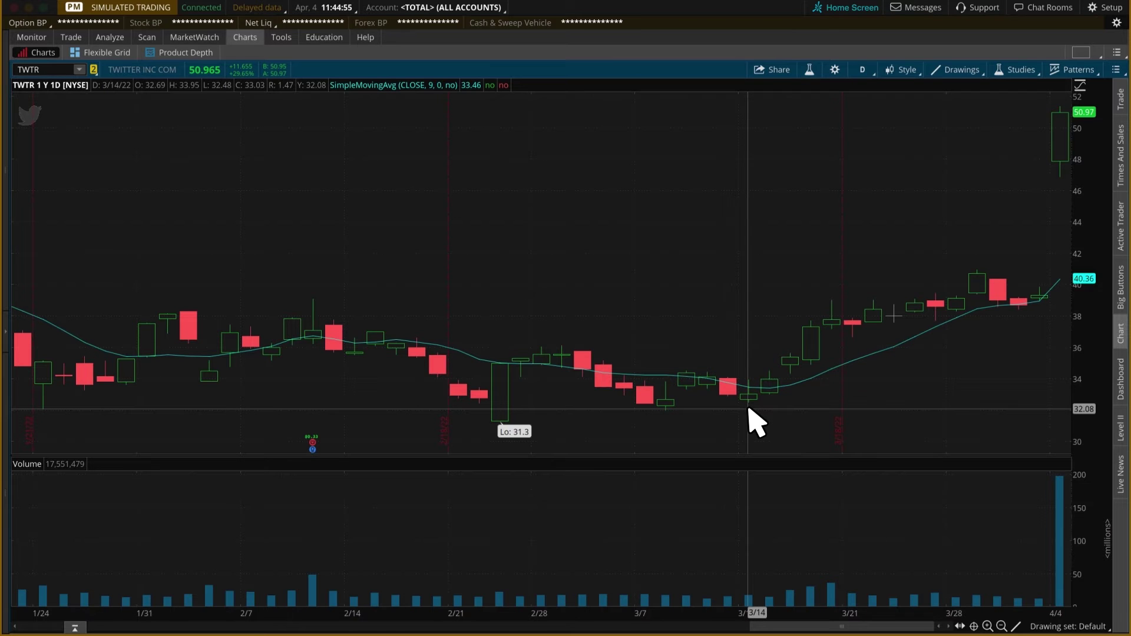
{"action": "left_click_drag", "start_coordinate": [748, 409], "coordinate": [983, 295]}
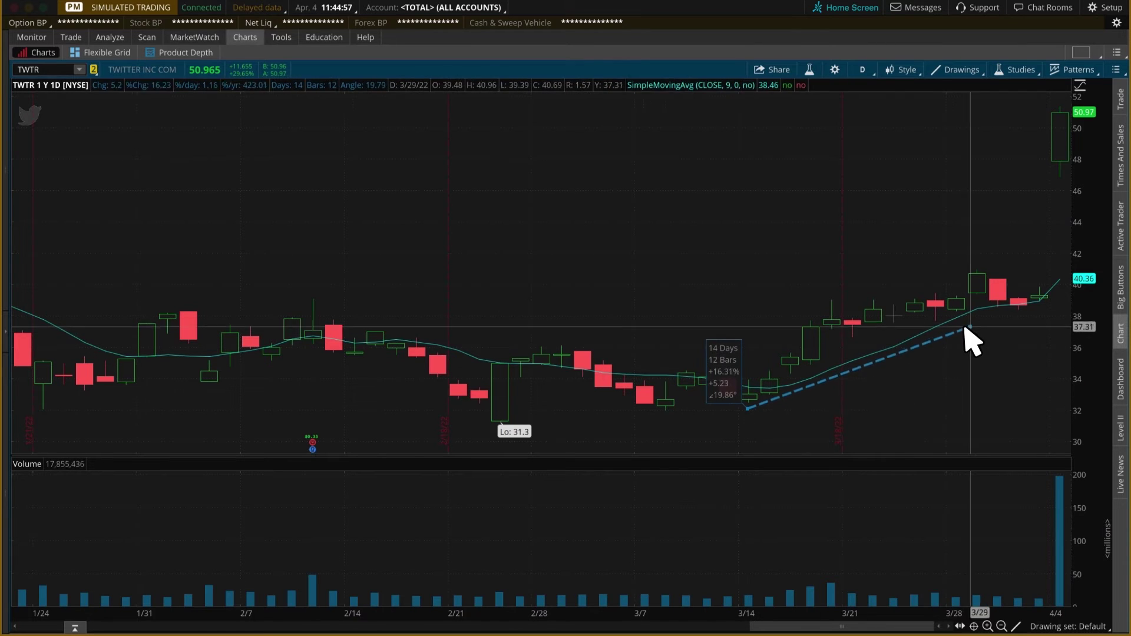
{"action": "left_click", "coordinate": [983, 295]}
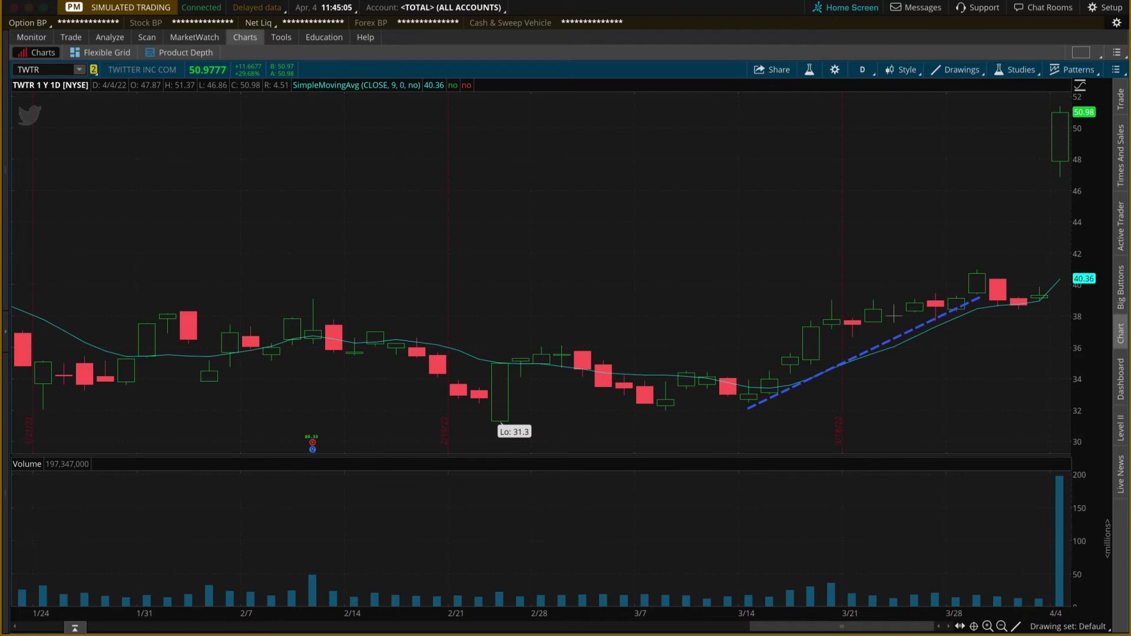
- Set the simple moving average length to 50
{"action": "right_click", "coordinate": [988, 309]}
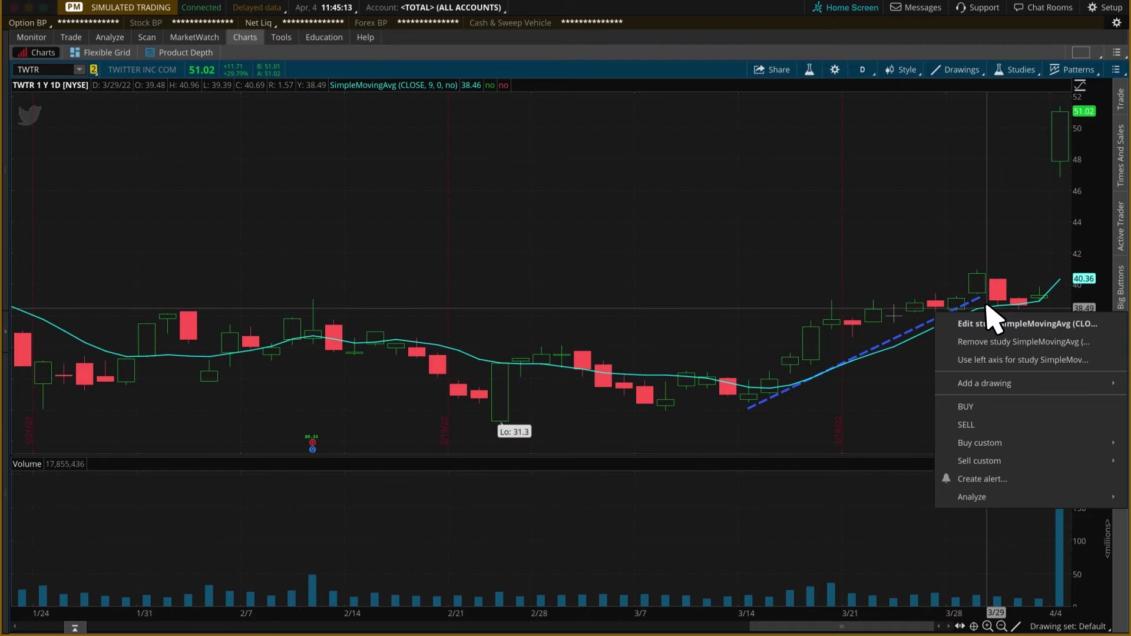
{"action": "left_click", "coordinate": [1000, 323]}
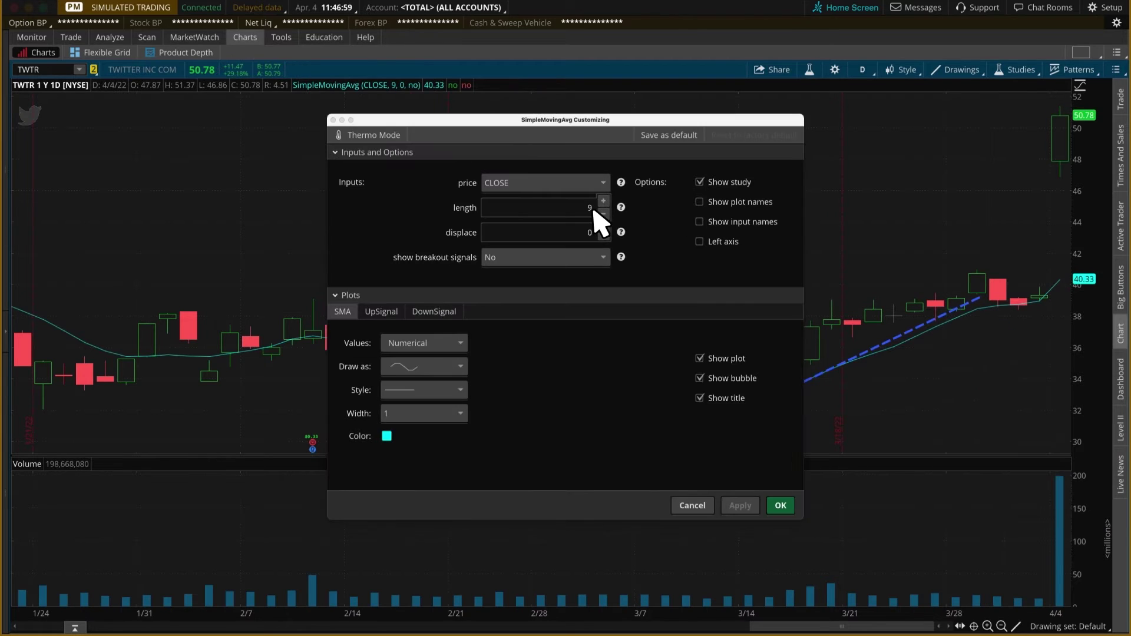
{"action": "type", "text": "50"}
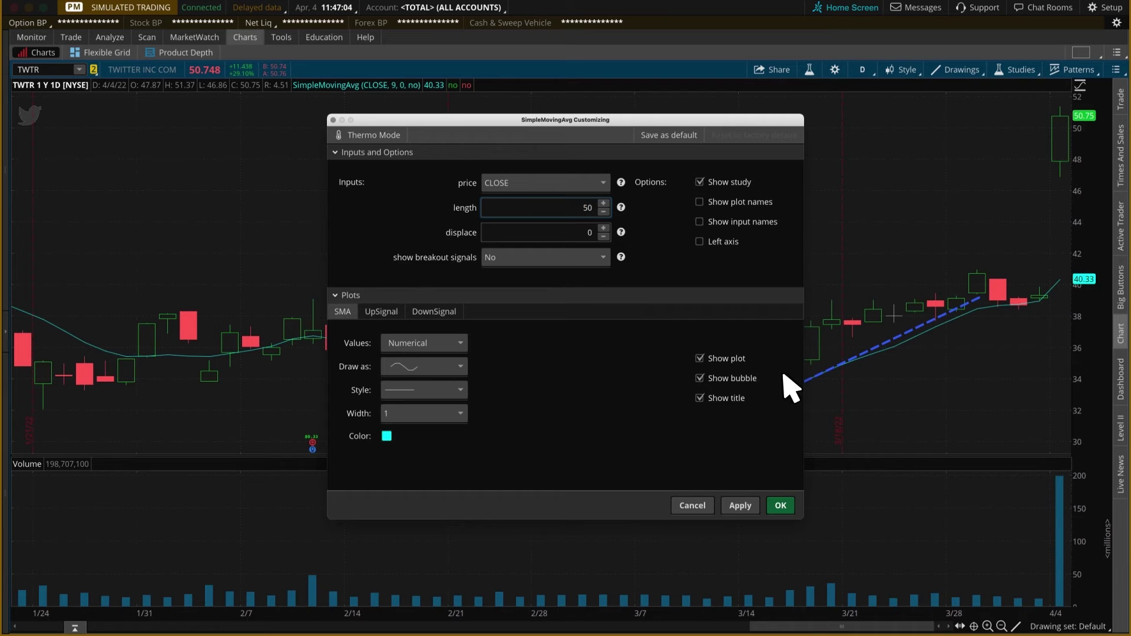
{"action": "left_click", "coordinate": [741, 508]}
{"action": "left_click", "coordinate": [782, 507]}
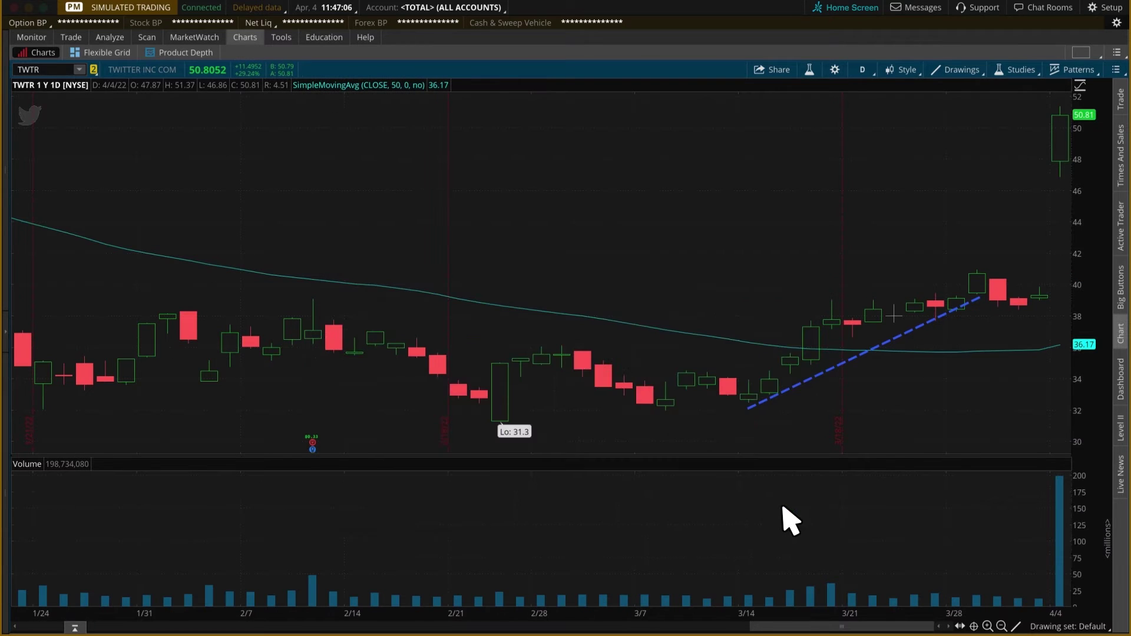
{"action": "left_click", "coordinate": [836, 71]}
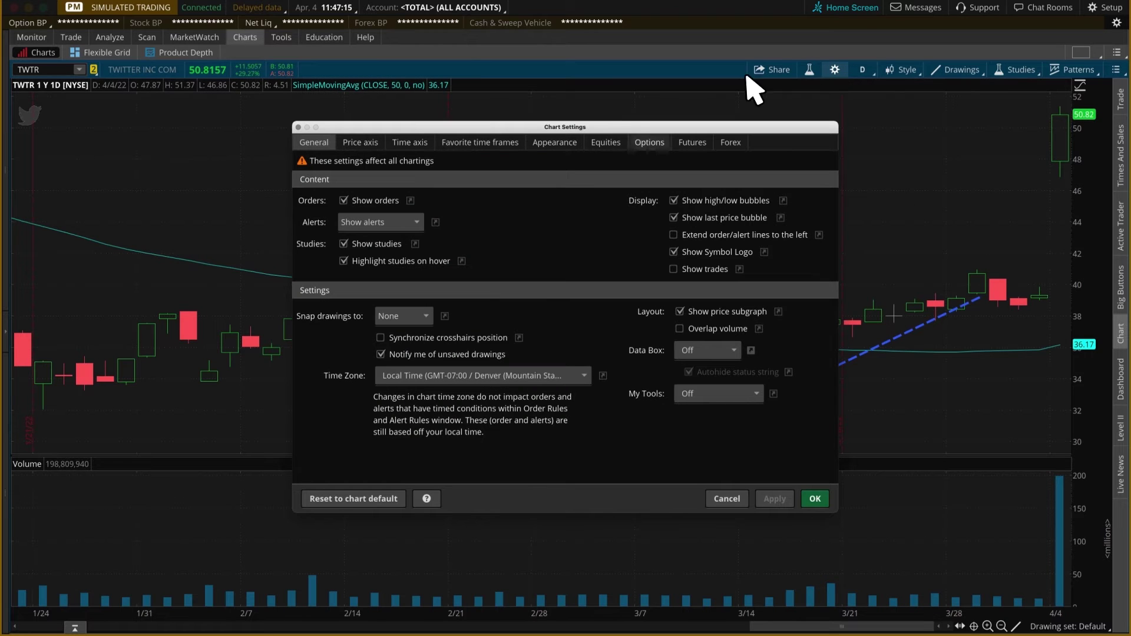
- Set the chart's time-axis expansion area to 10 bars
{"action": "left_click", "coordinate": [423, 145]}
{"action": "left_click", "coordinate": [682, 186]}
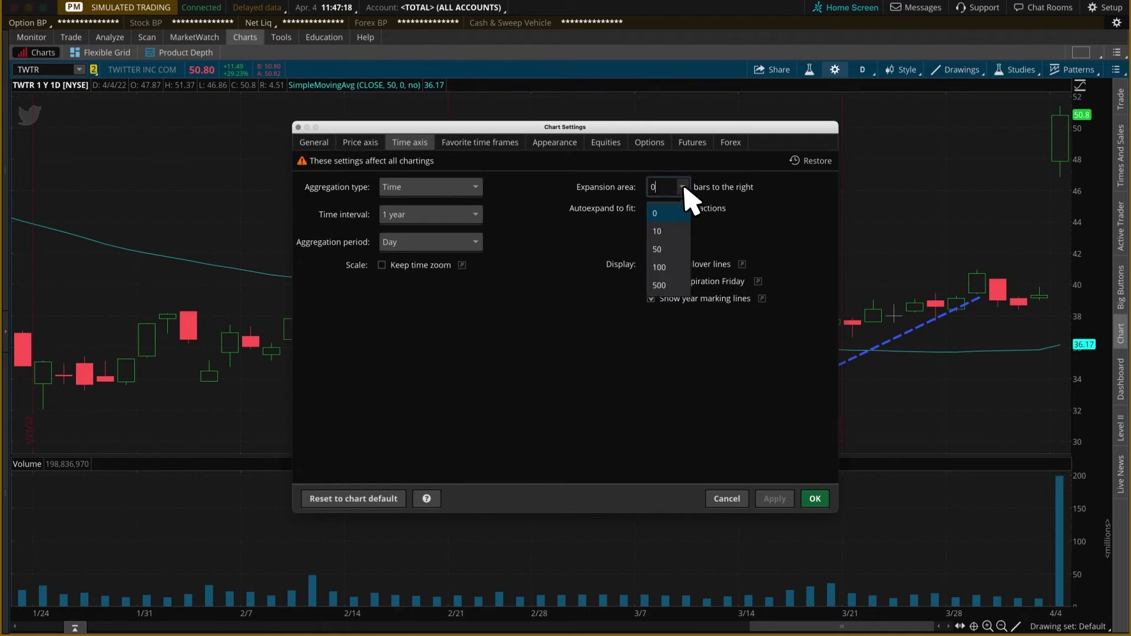
{"action": "left_click", "coordinate": [676, 243]}
{"action": "left_click", "coordinate": [774, 500]}
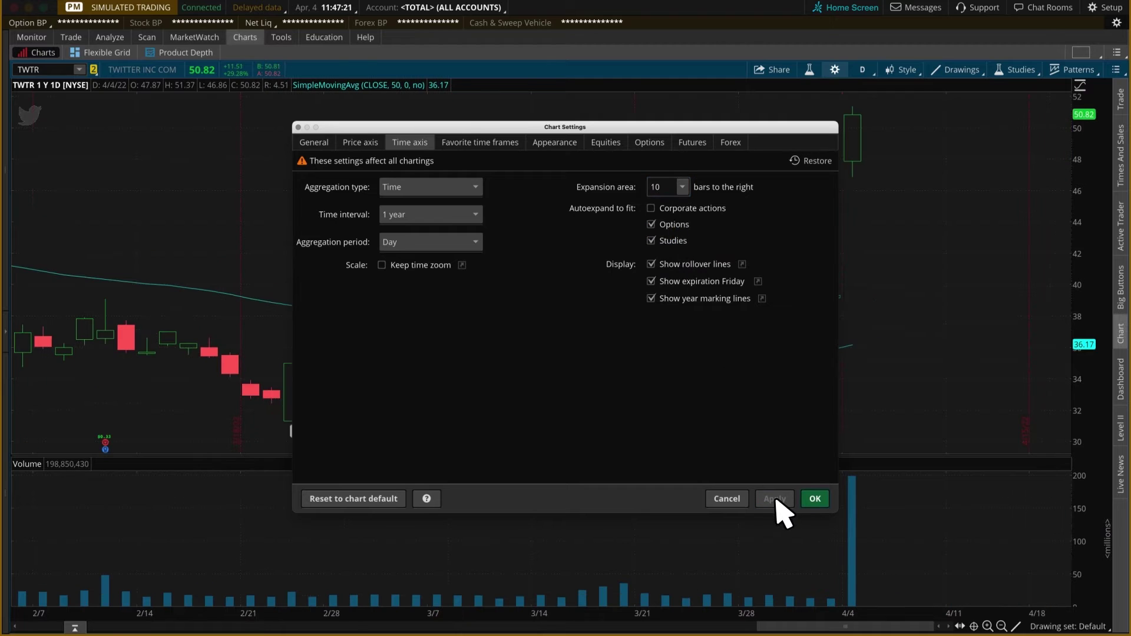
{"action": "left_click", "coordinate": [815, 499]}
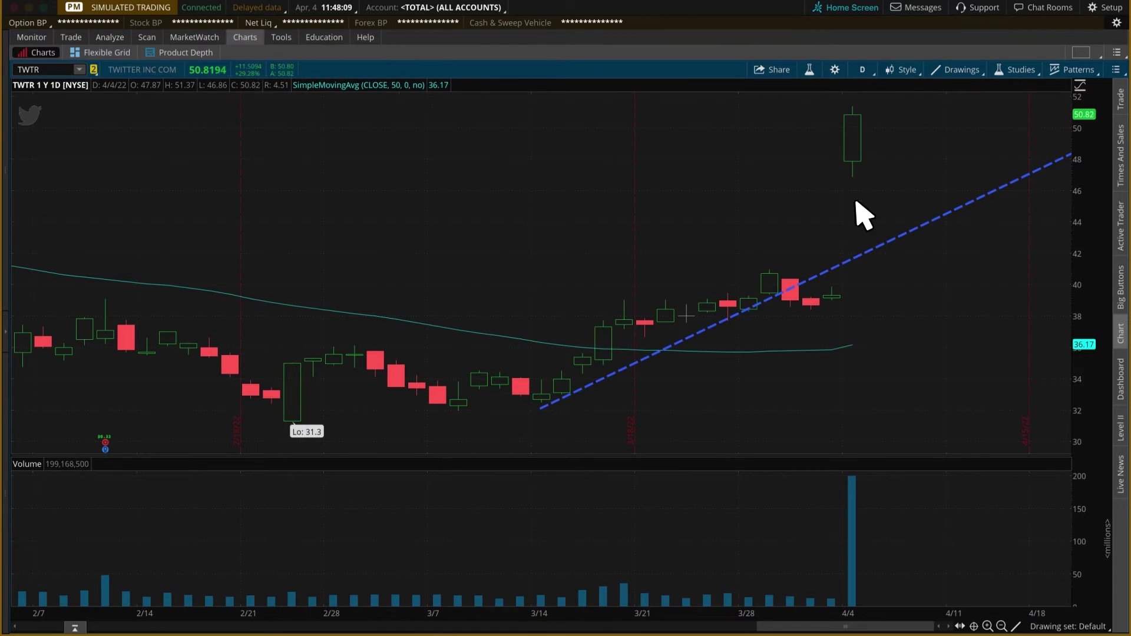
{"action": "right_click", "coordinate": [855, 169]}
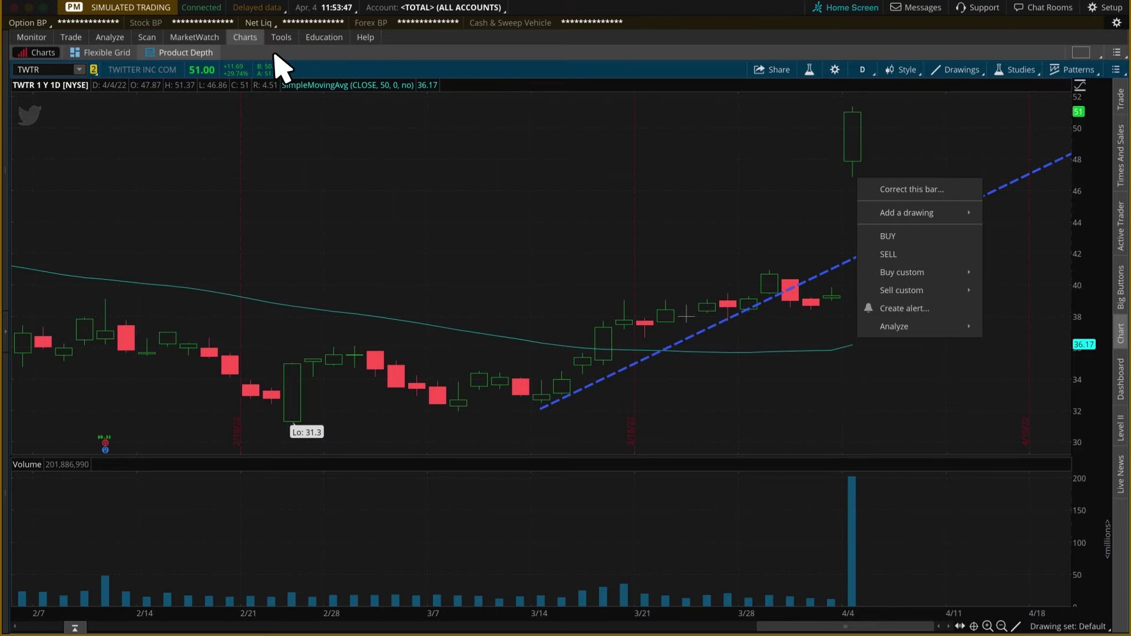
- Stage a 100-share MSFT buy at the 313.38 ask with an attached stop order
{"action": "left_click", "coordinate": [81, 38]}
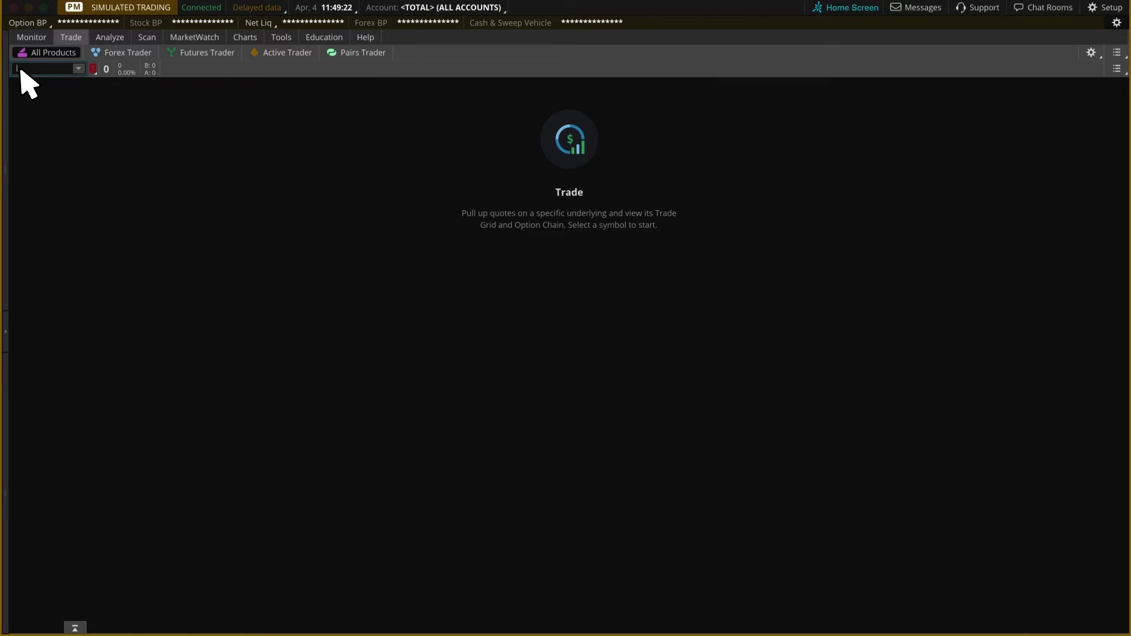
{"action": "type", "text": "MSFT"}
{"action": "key", "text": "Return"}
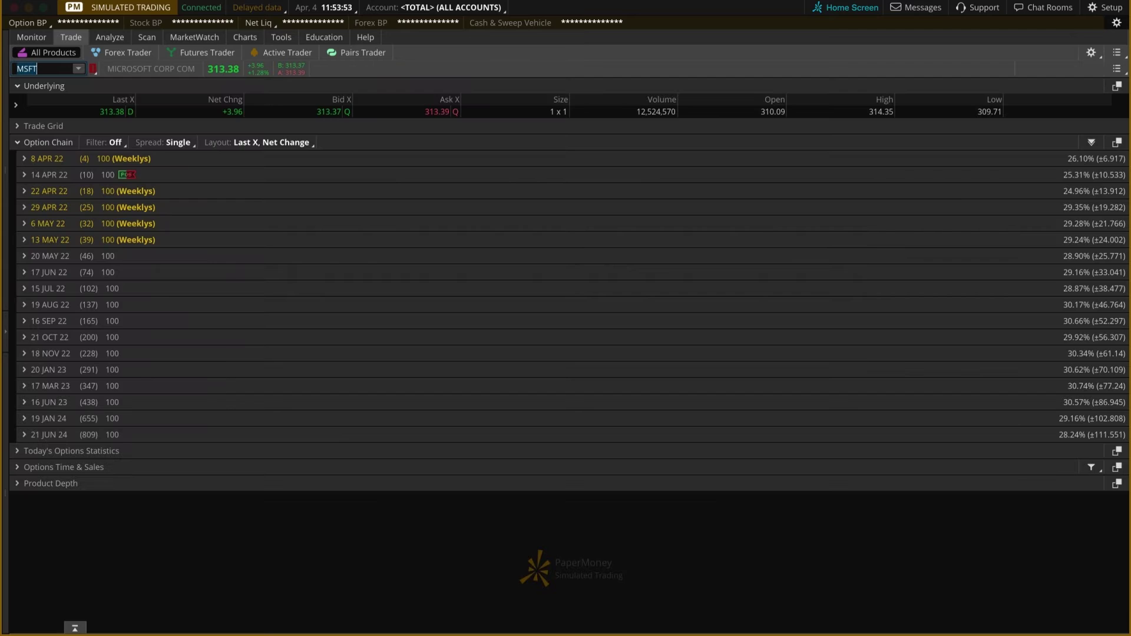
{"action": "left_click", "coordinate": [448, 112]}
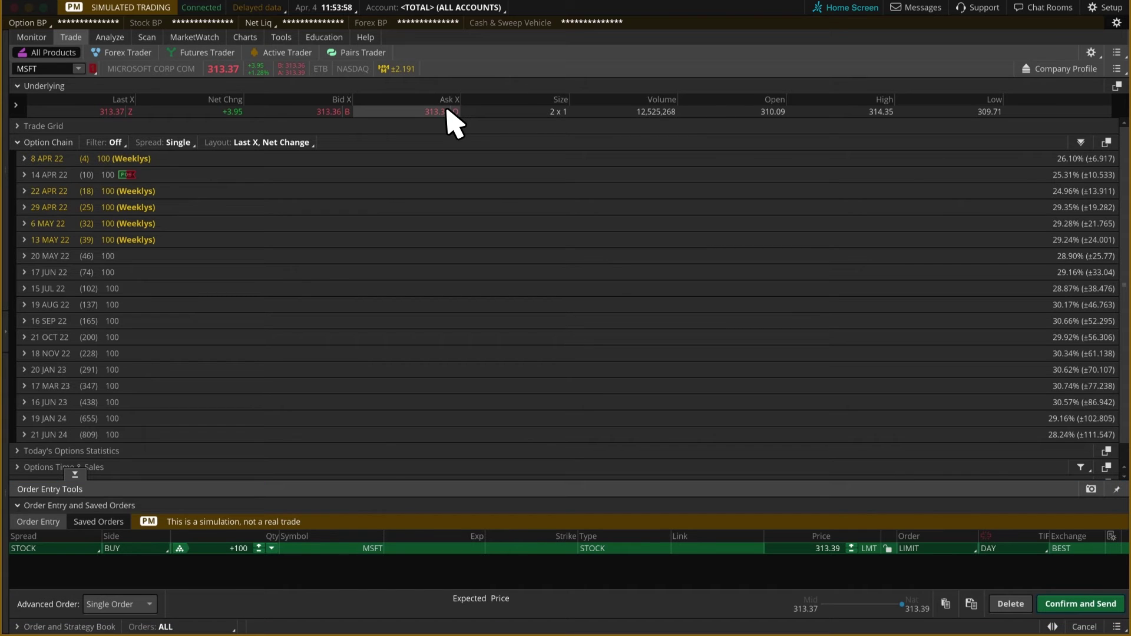
{"action": "right_click", "coordinate": [451, 120]}
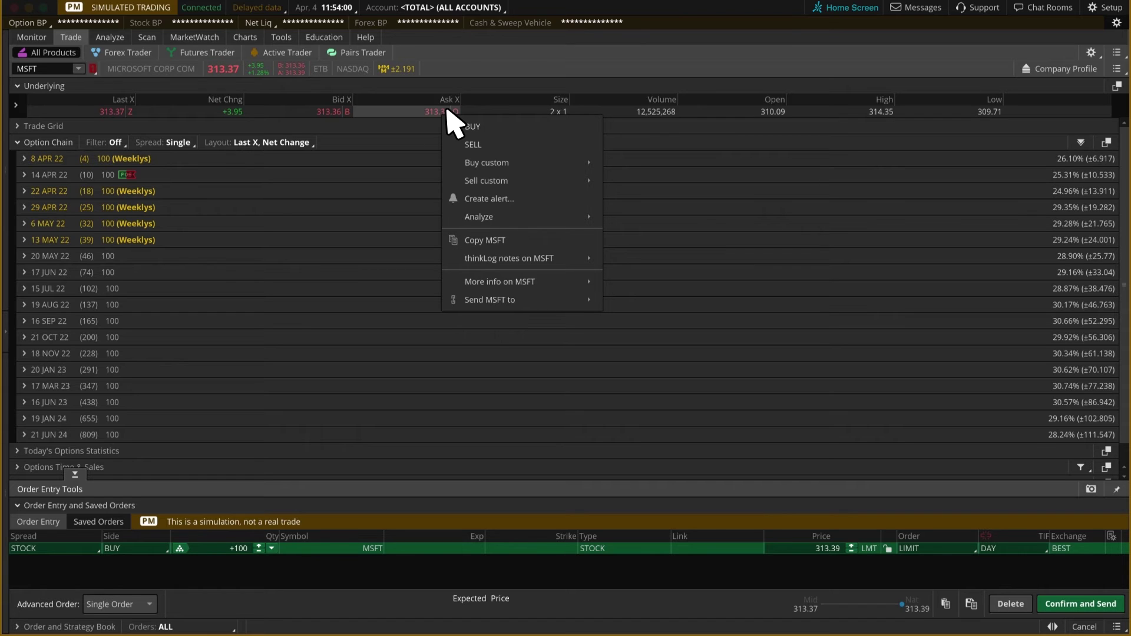
{"action": "mouse_move", "coordinate": [486, 163]}
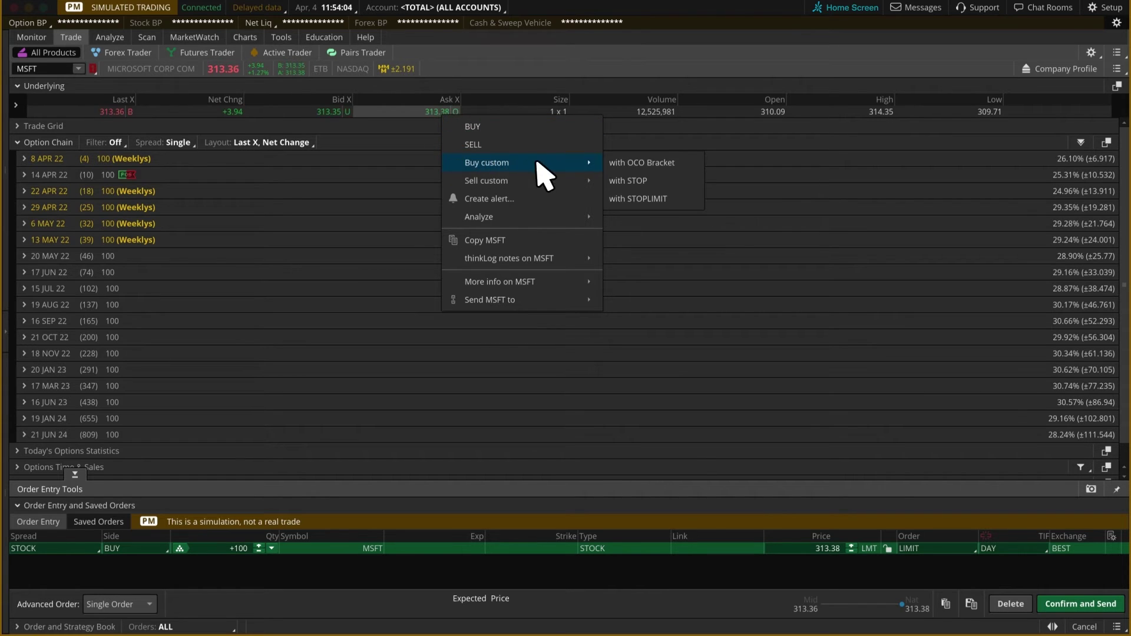
{"action": "left_click", "coordinate": [669, 182]}
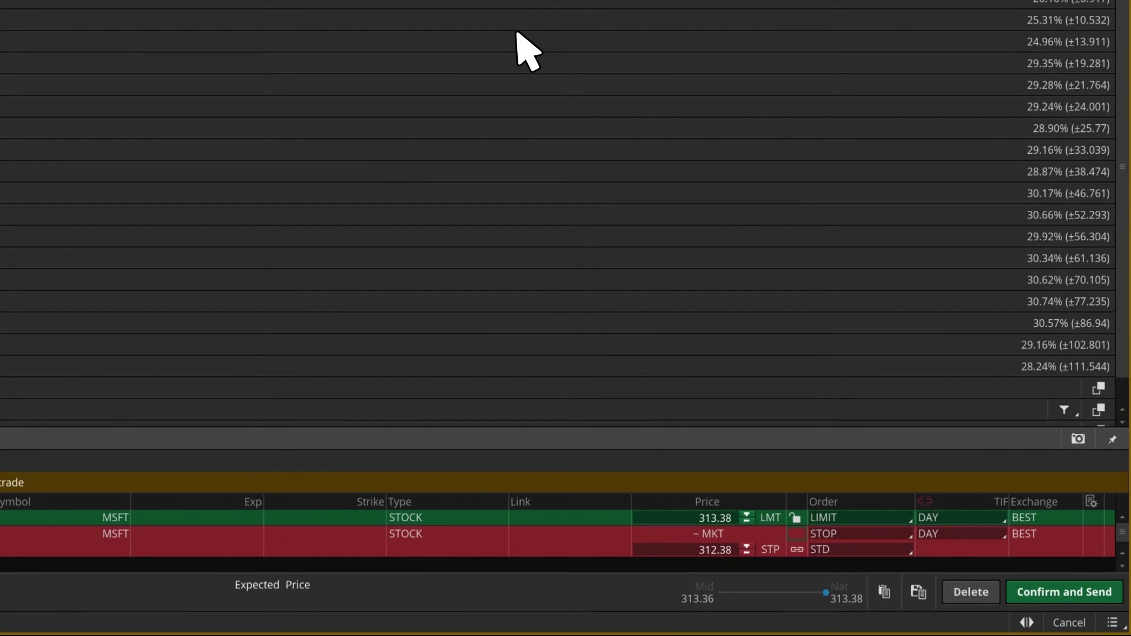
- Set the stop to 310.00 GTC, then confirm and send the MSFT orders
{"action": "left_click", "coordinate": [672, 549]}
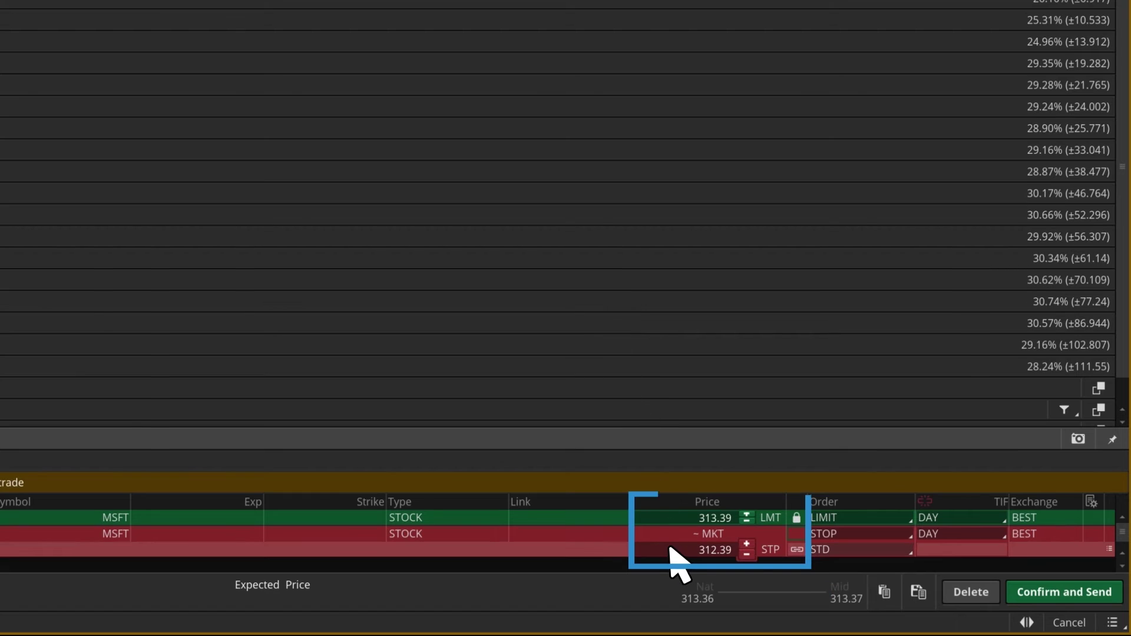
{"action": "type", "text": "310.0"}
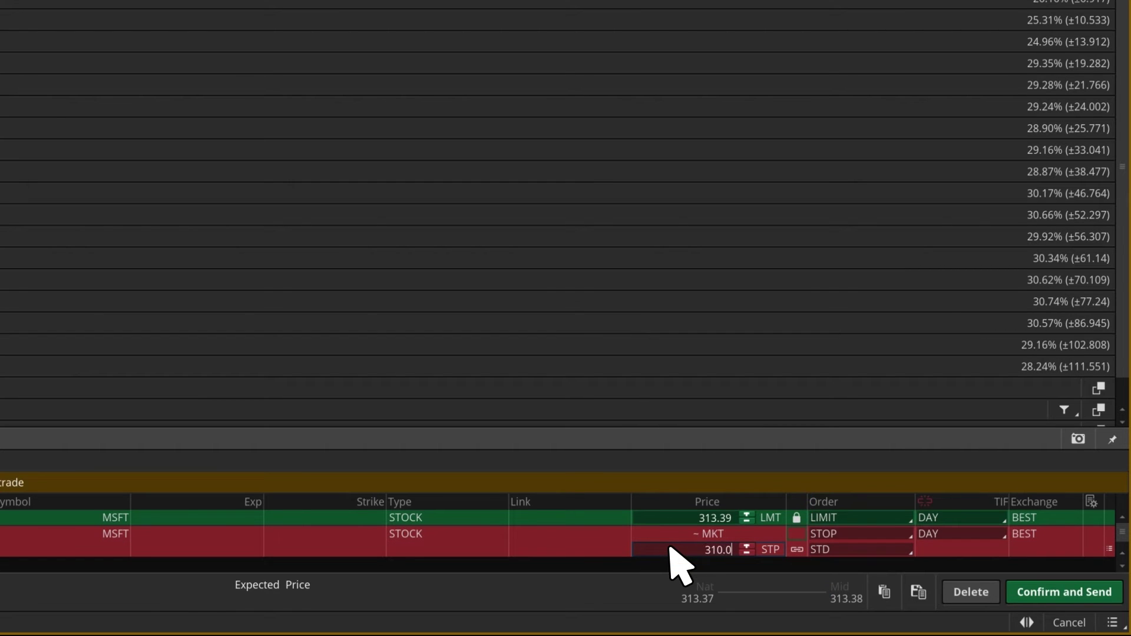
{"action": "type", "text": "0"}
{"action": "left_click", "coordinate": [936, 534]}
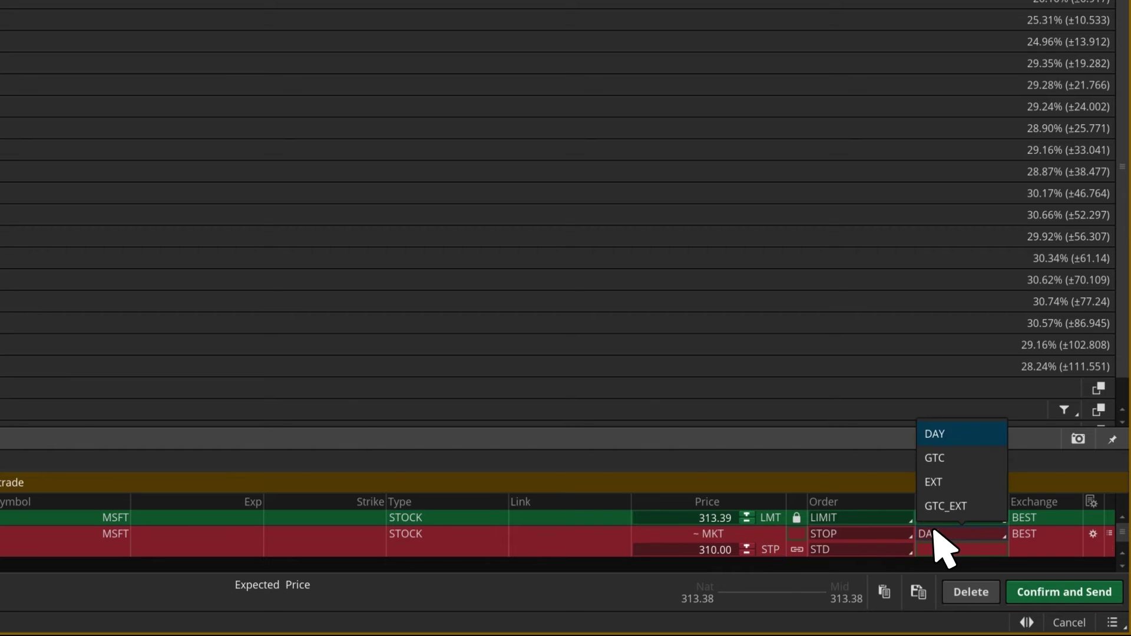
{"action": "left_click", "coordinate": [962, 458]}
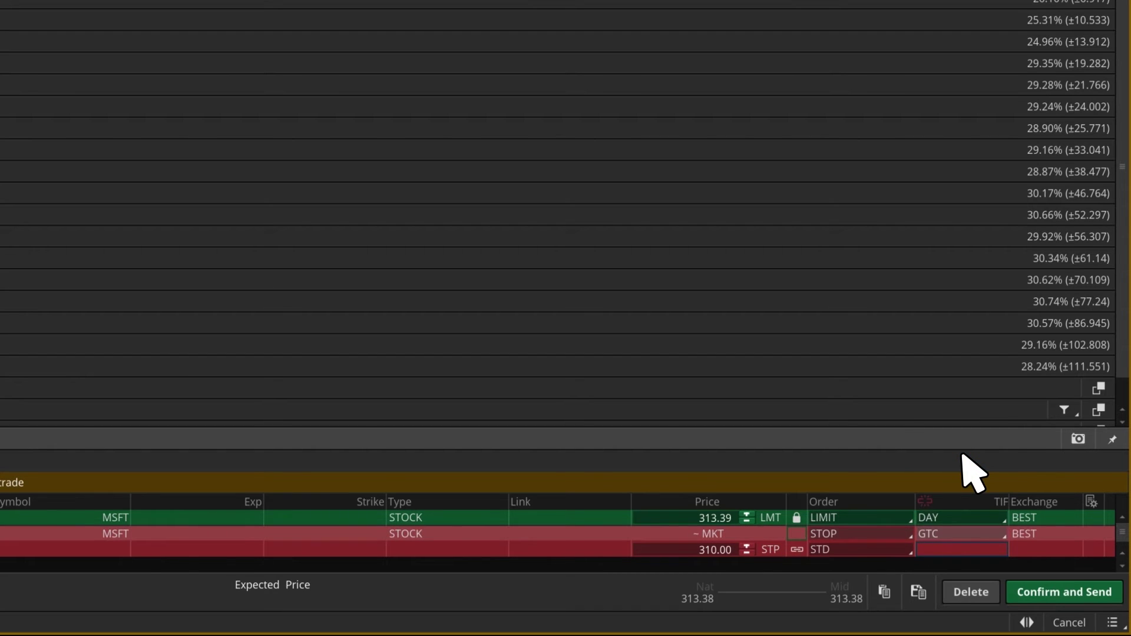
{"action": "left_click", "coordinate": [1107, 594]}
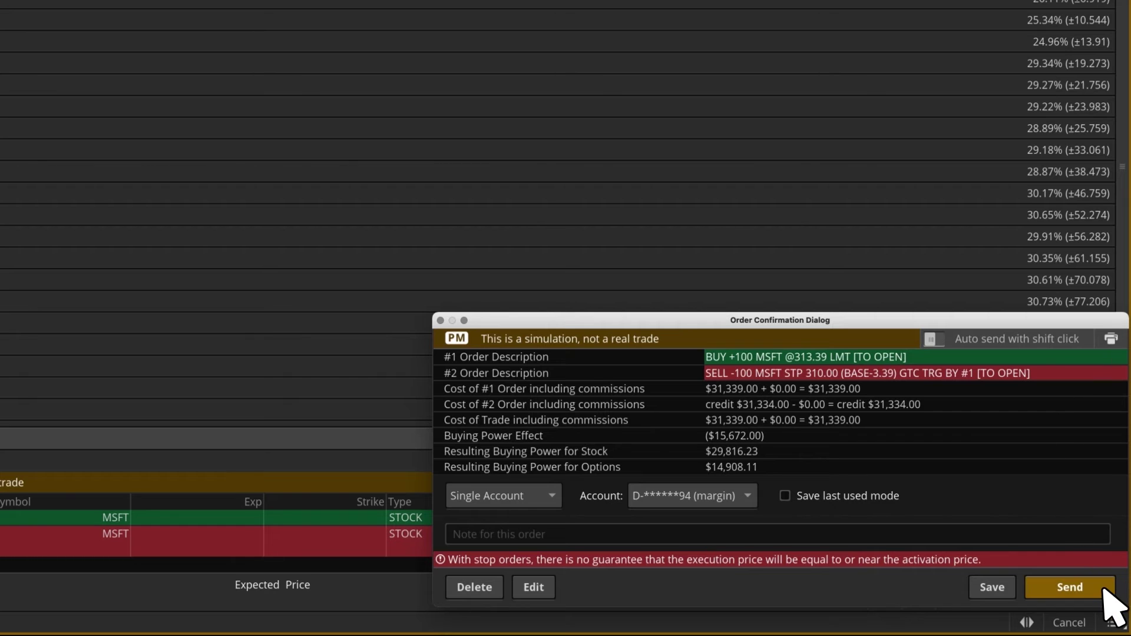
{"action": "left_click", "coordinate": [1084, 590]}
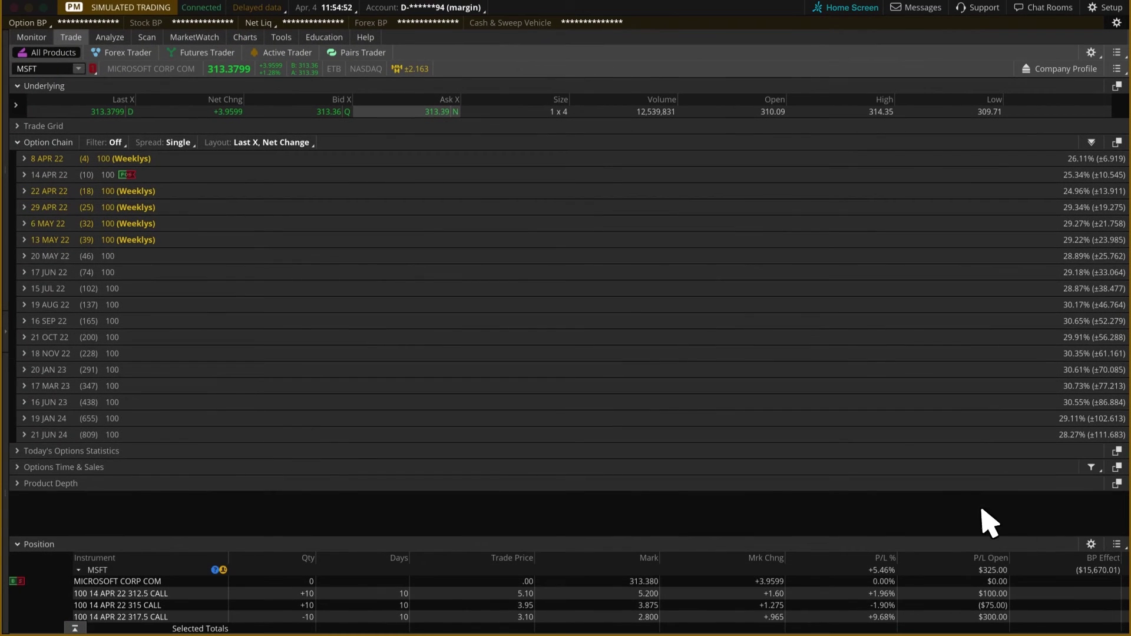
- Discard a new MSFT buy draft from Order Rules, then expand the 20 MAY 22 expiration
{"action": "left_click", "coordinate": [434, 112]}
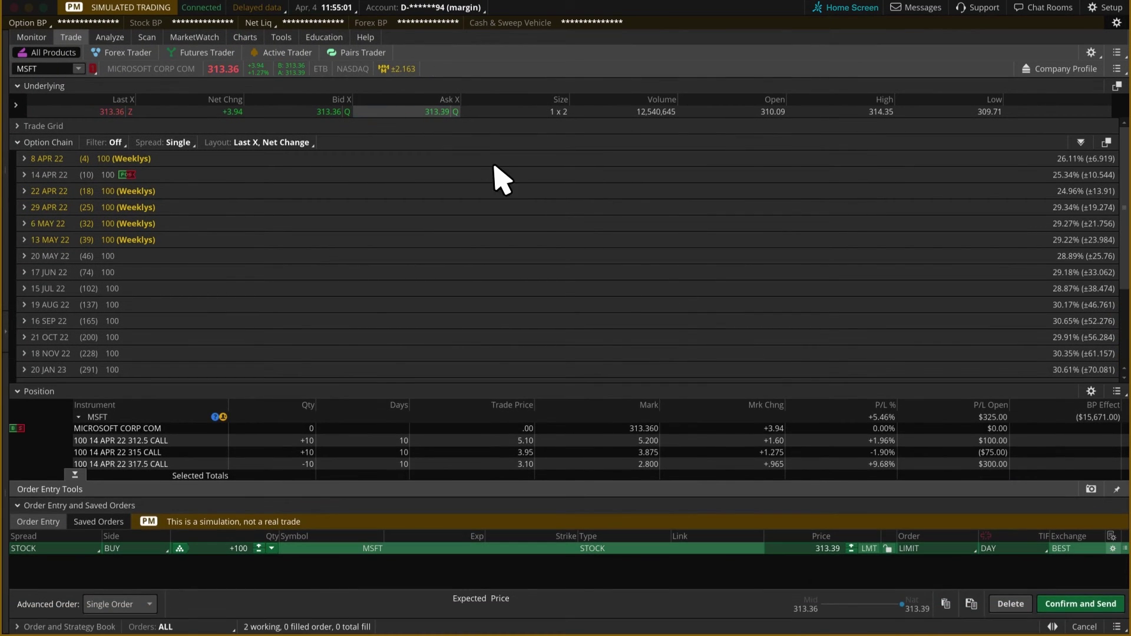
{"action": "left_click", "coordinate": [1113, 549]}
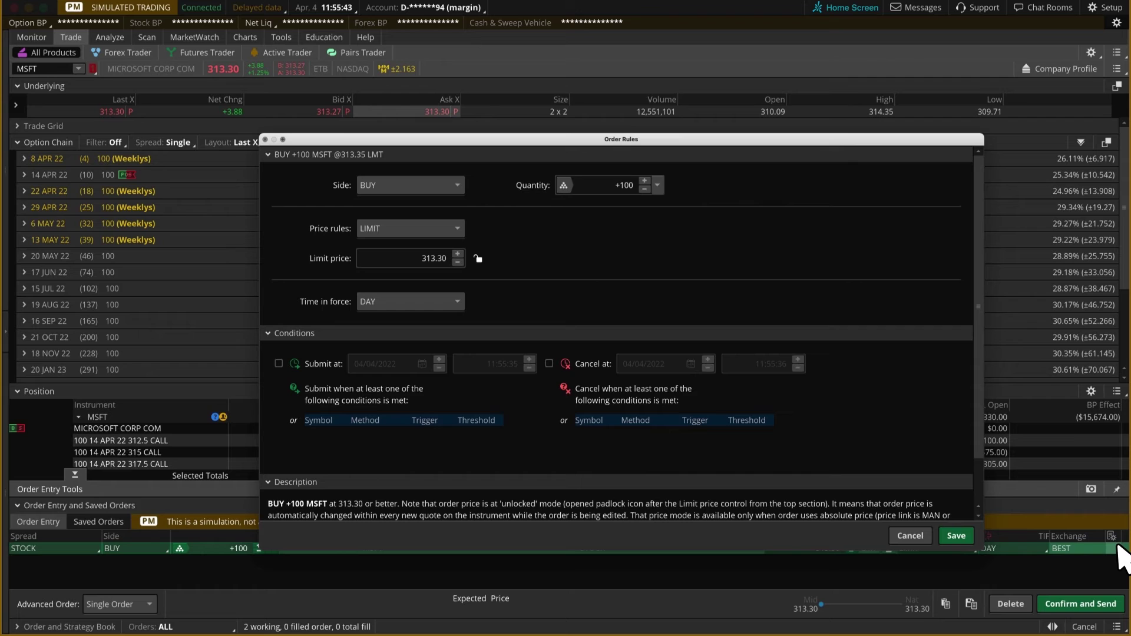
{"action": "left_click", "coordinate": [905, 536]}
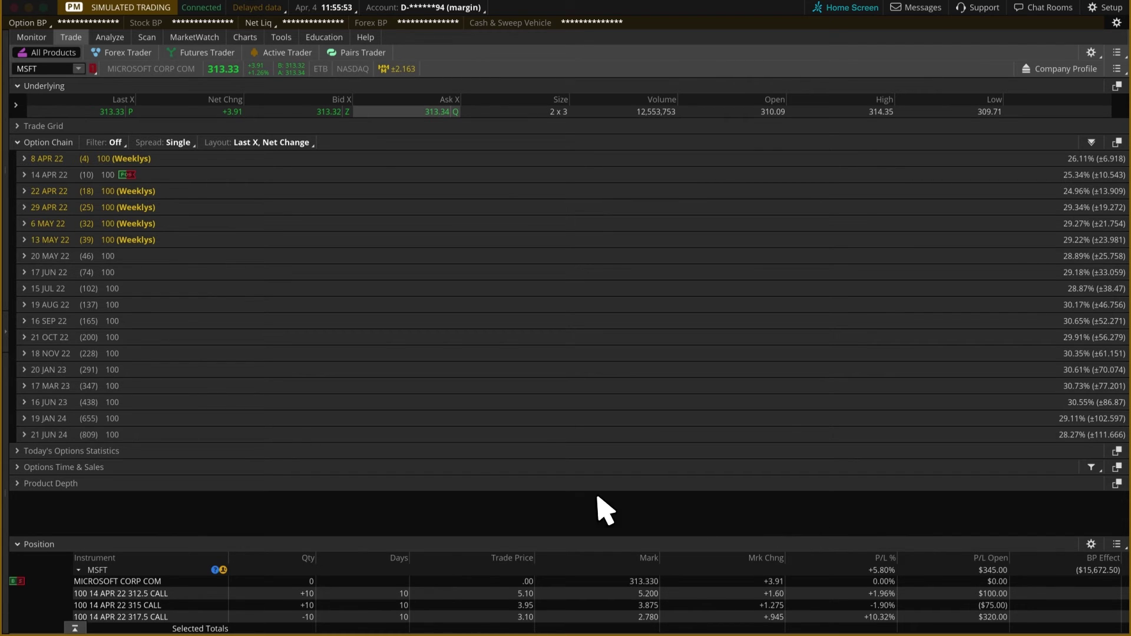
{"action": "left_click", "coordinate": [23, 255]}
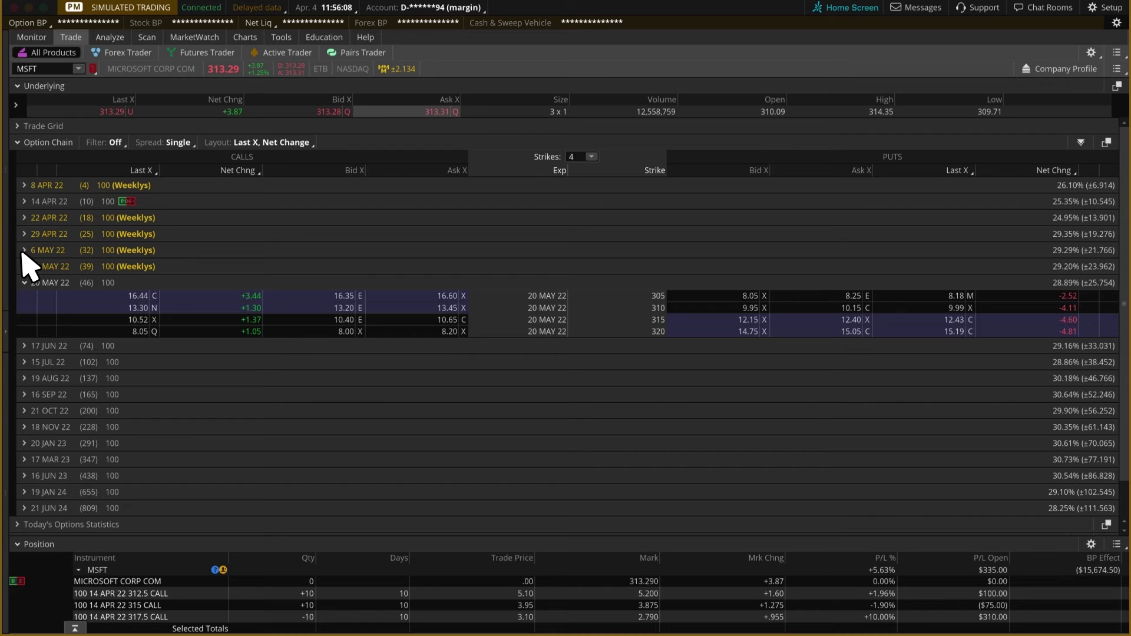
- Show 14 strikes using the Impl Vol, Probability OTM, Delta layout
{"action": "left_click", "coordinate": [589, 157]}
{"action": "left_click", "coordinate": [597, 269]}
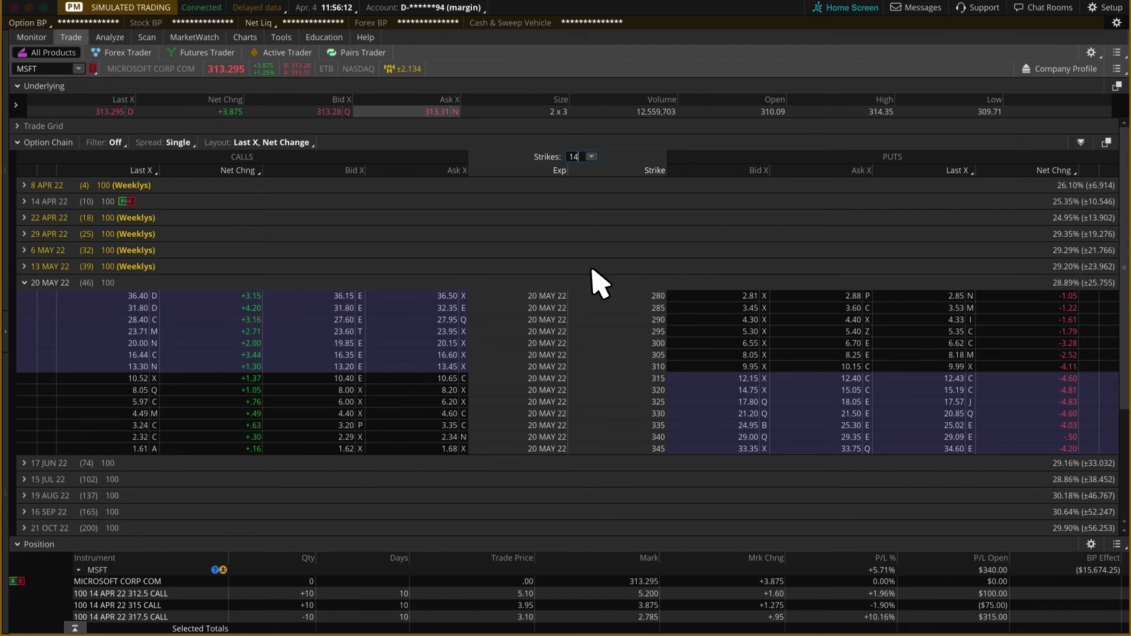
{"action": "left_click", "coordinate": [297, 143]}
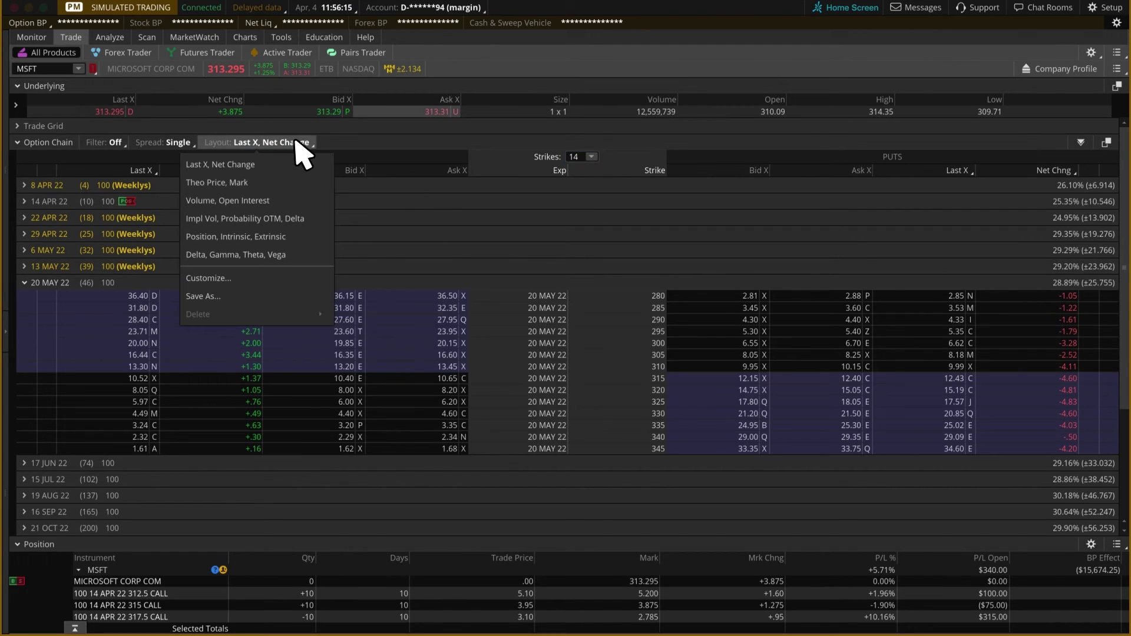
{"action": "left_click", "coordinate": [319, 221]}
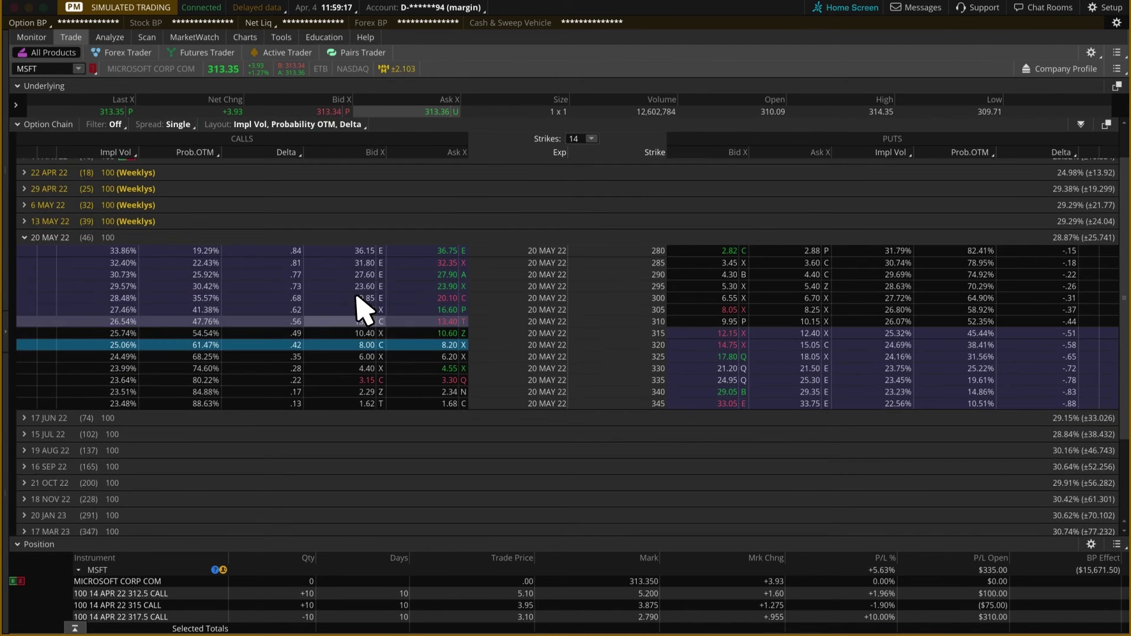
- Build the MSFT 20 MAY 22 315/320 call vertical, selling the 315 call and buying the 320 call, one contract each
{"action": "left_click", "coordinate": [377, 334]}
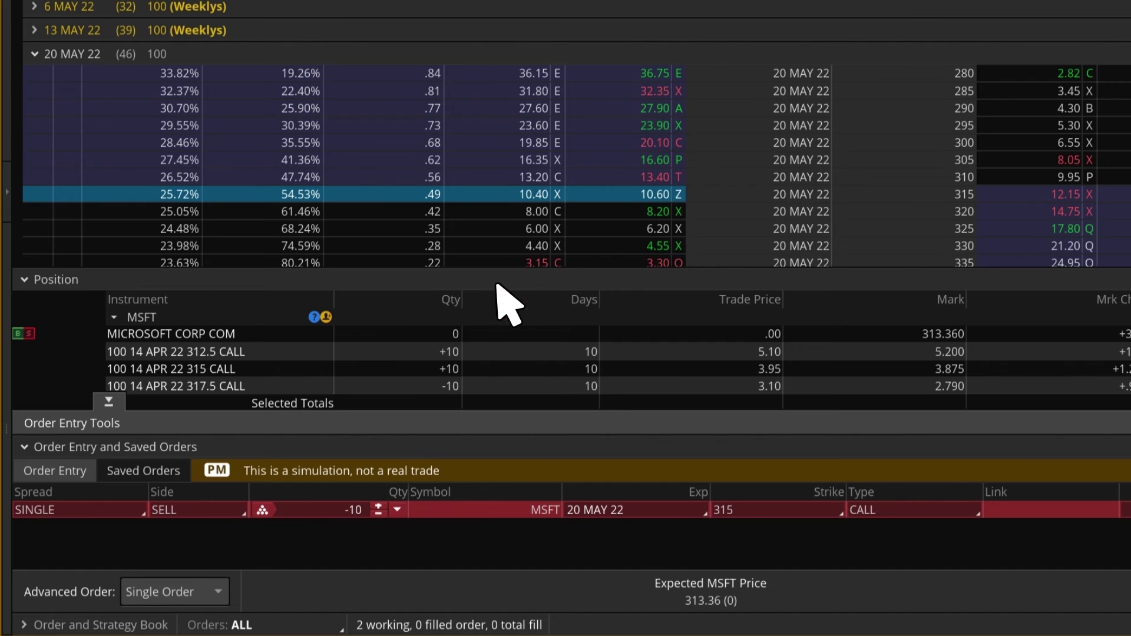
{"action": "left_click", "coordinate": [356, 510]}
{"action": "key", "text": "BackSpace"}
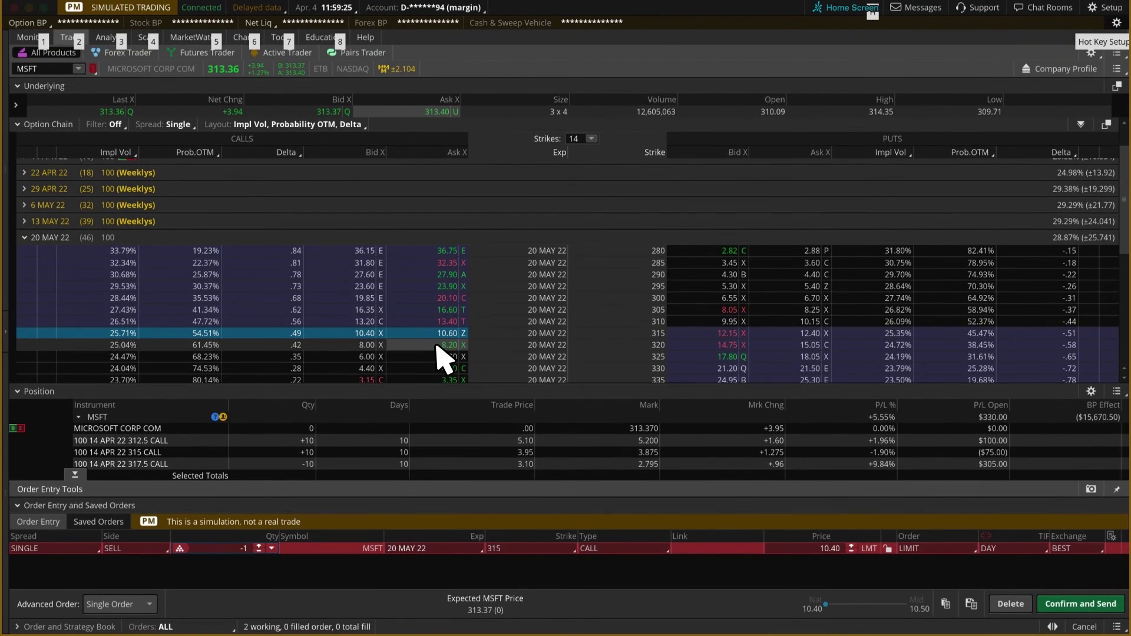
{"action": "left_click", "coordinate": [439, 346]}
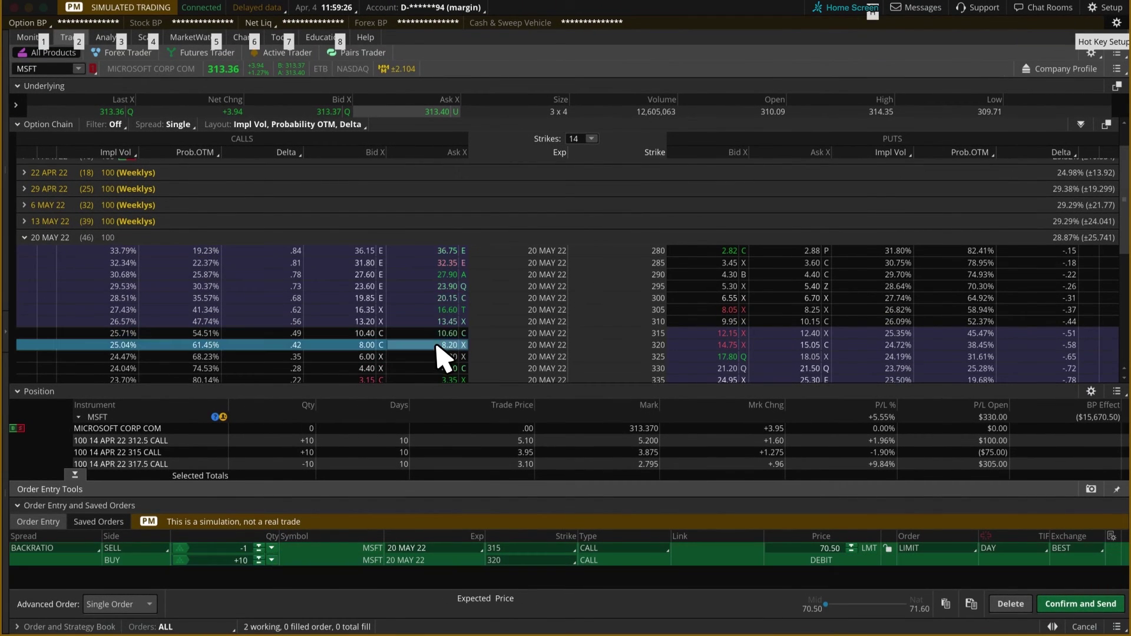
{"action": "left_click", "coordinate": [260, 565]}
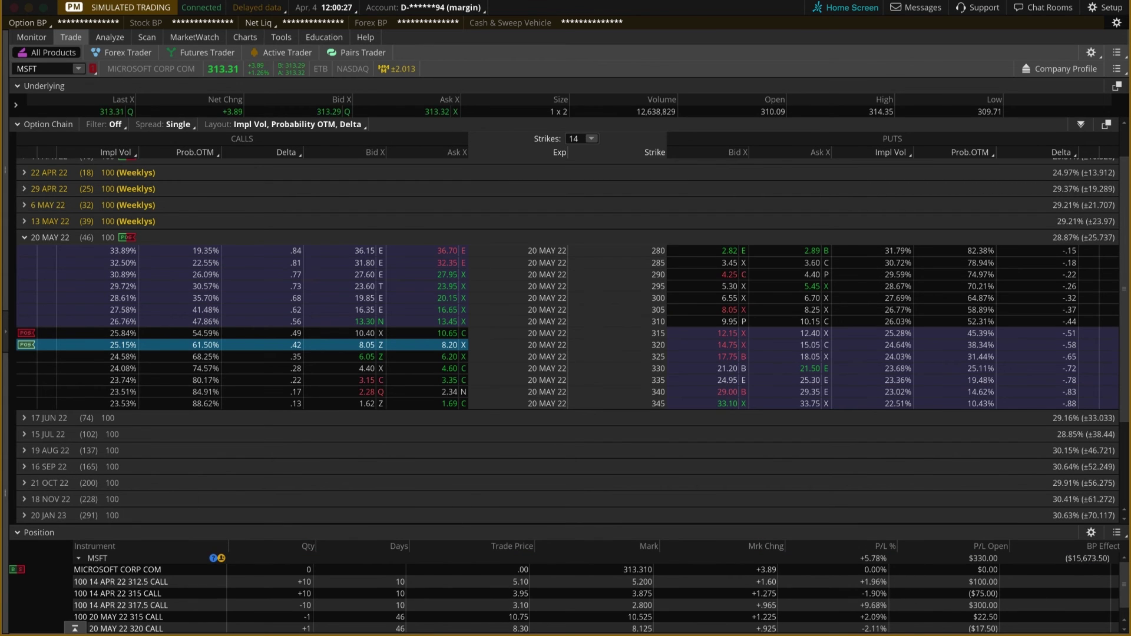
- Check the 320 call's trading actions, then return to Activity and Positions
{"action": "right_click", "coordinate": [370, 347]}
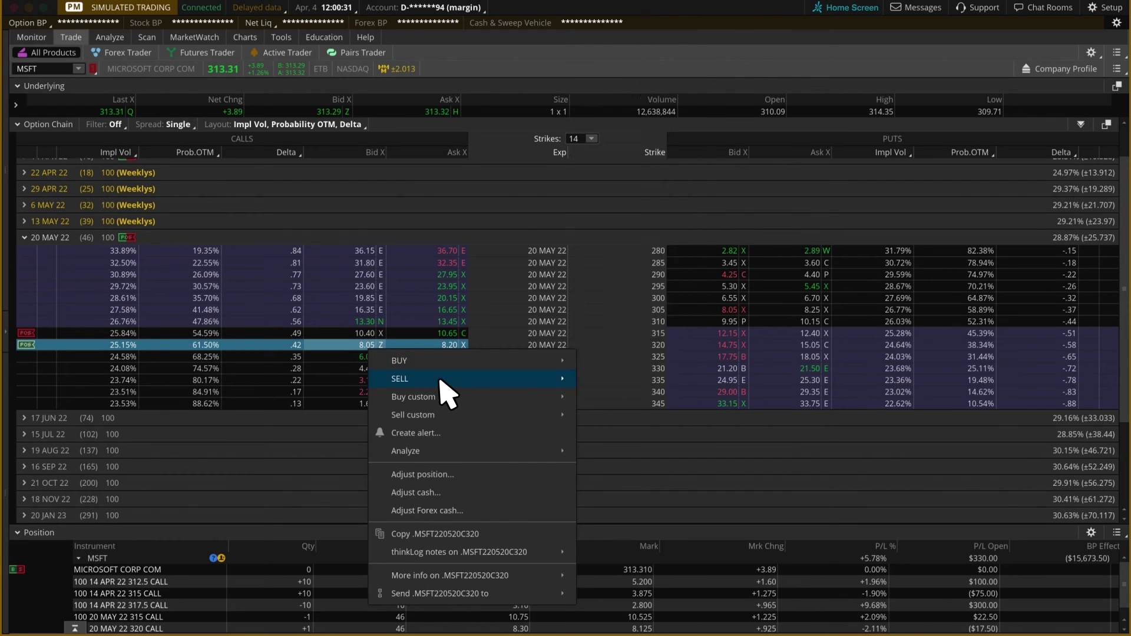
{"action": "mouse_move", "coordinate": [400, 378]}
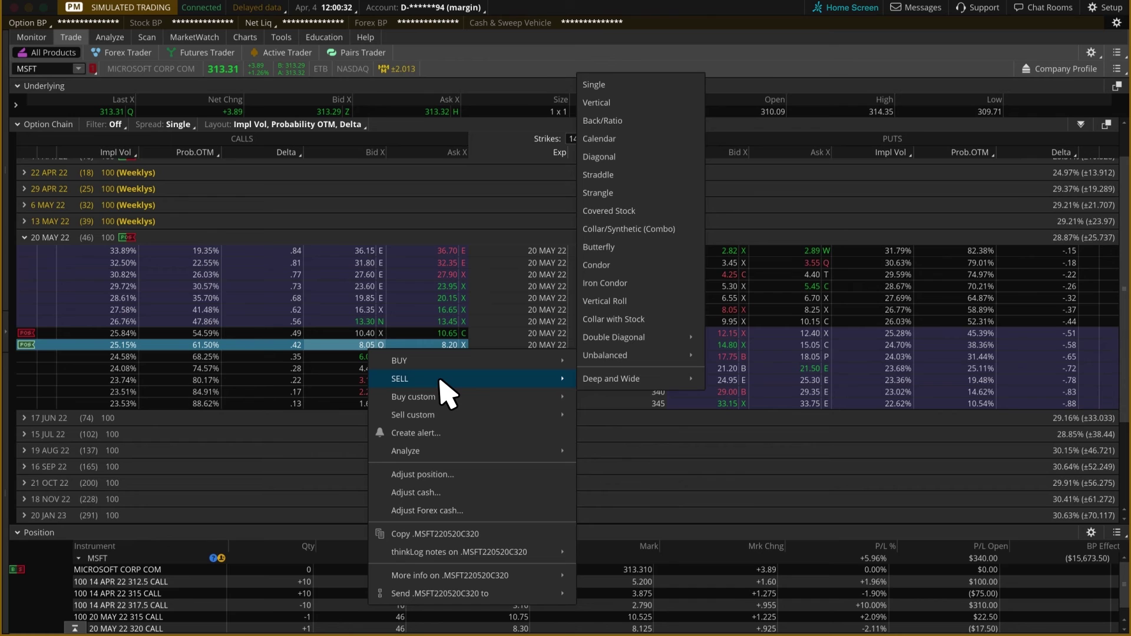
{"action": "left_click", "coordinate": [440, 381]}
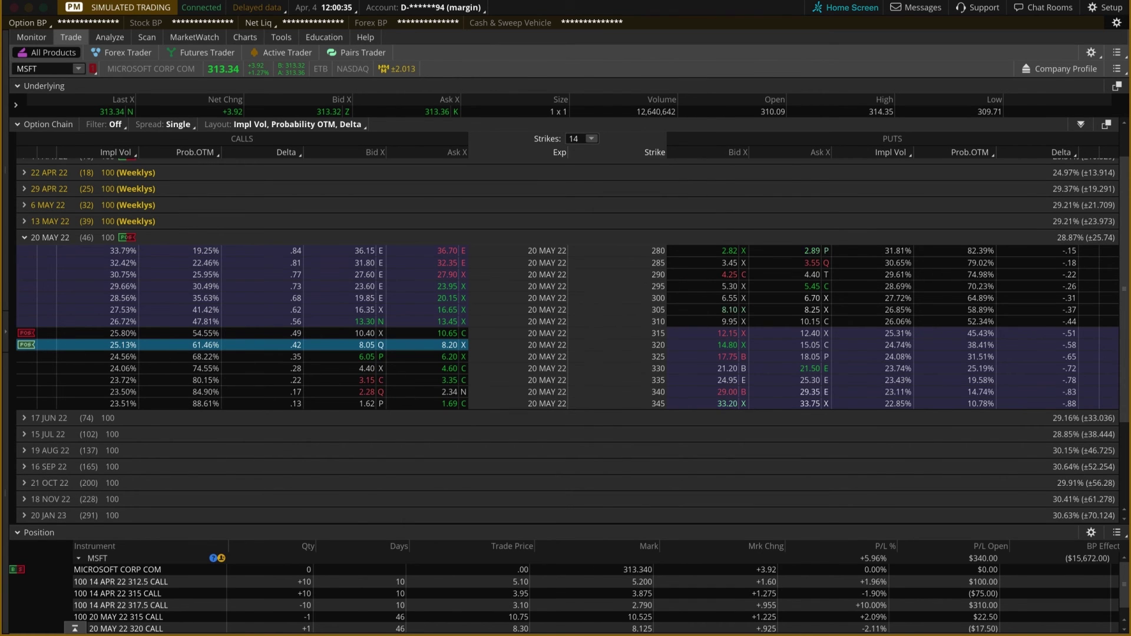
{"action": "left_click", "coordinate": [41, 37]}
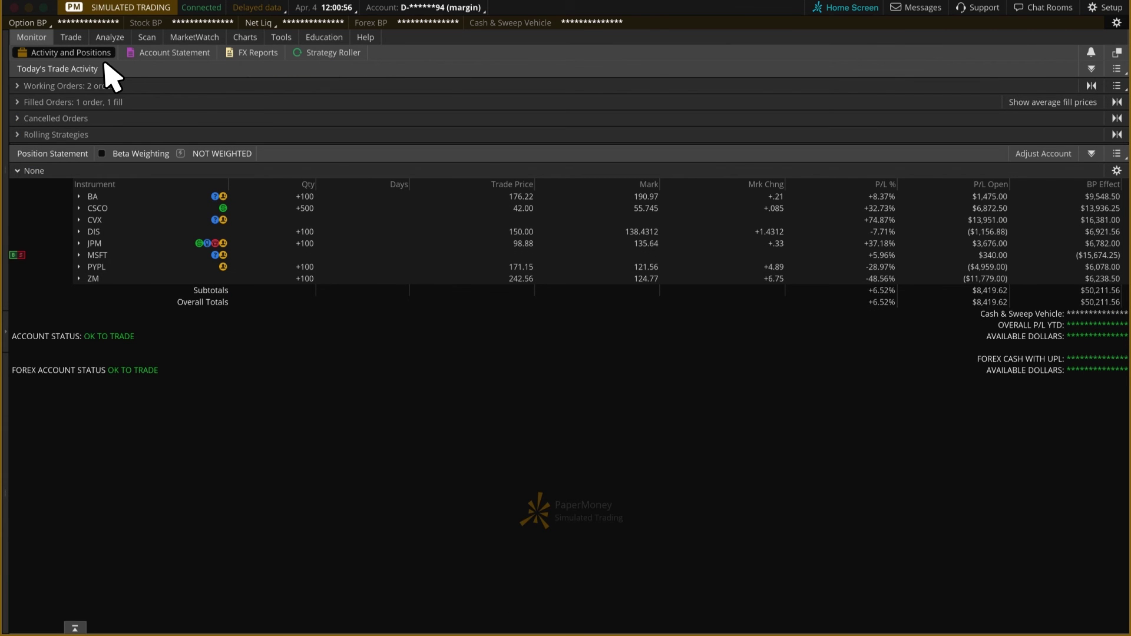
- Expand Working and Filled Orders to review the MSFT orders, then go to the Learning Center
{"action": "left_click", "coordinate": [18, 86]}
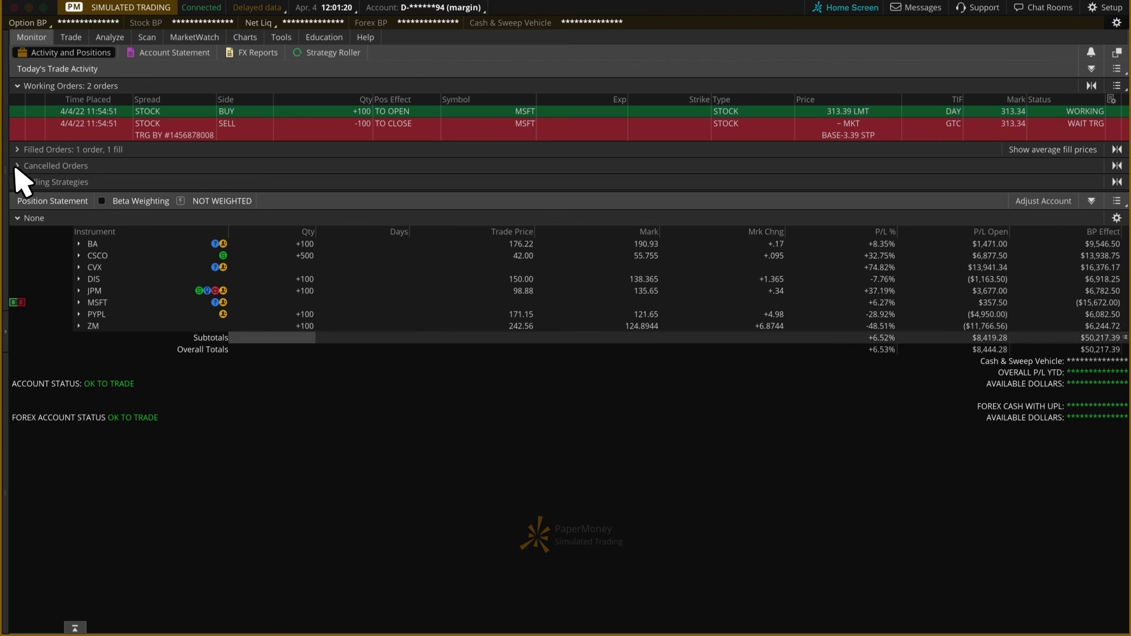
{"action": "right_click", "coordinate": [143, 114]}
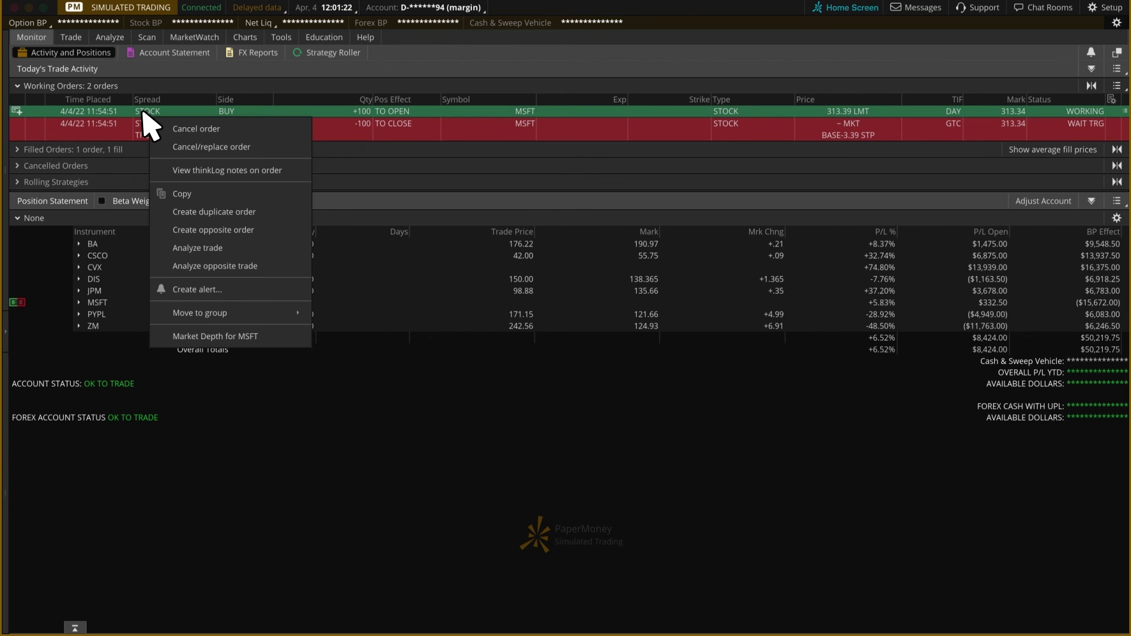
{"action": "key", "text": "Escape"}
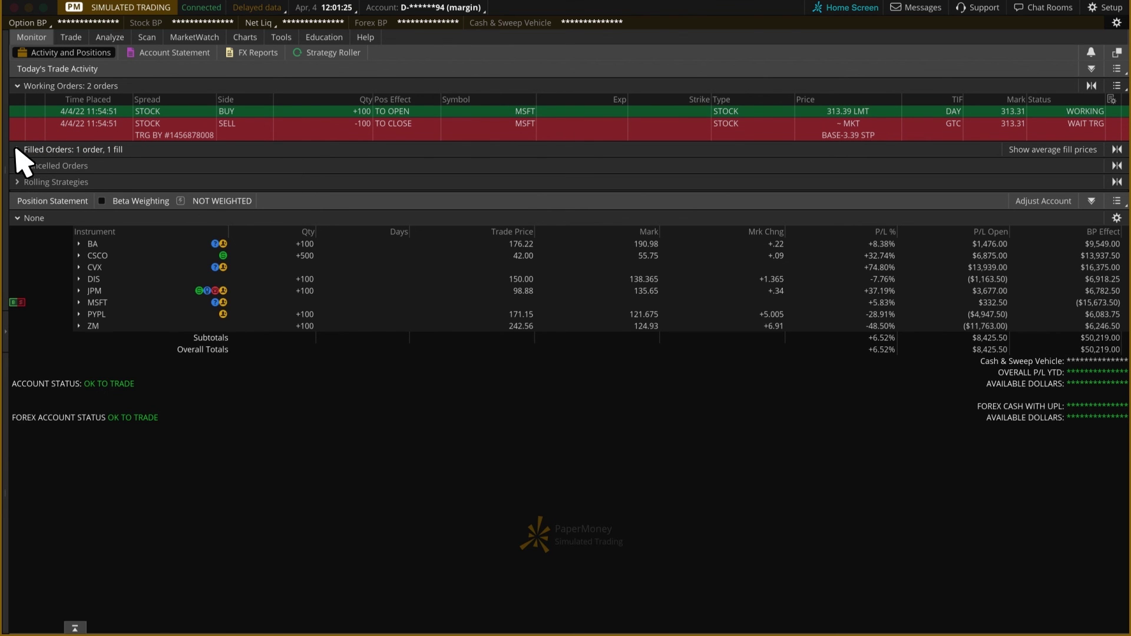
{"action": "left_click", "coordinate": [17, 150]}
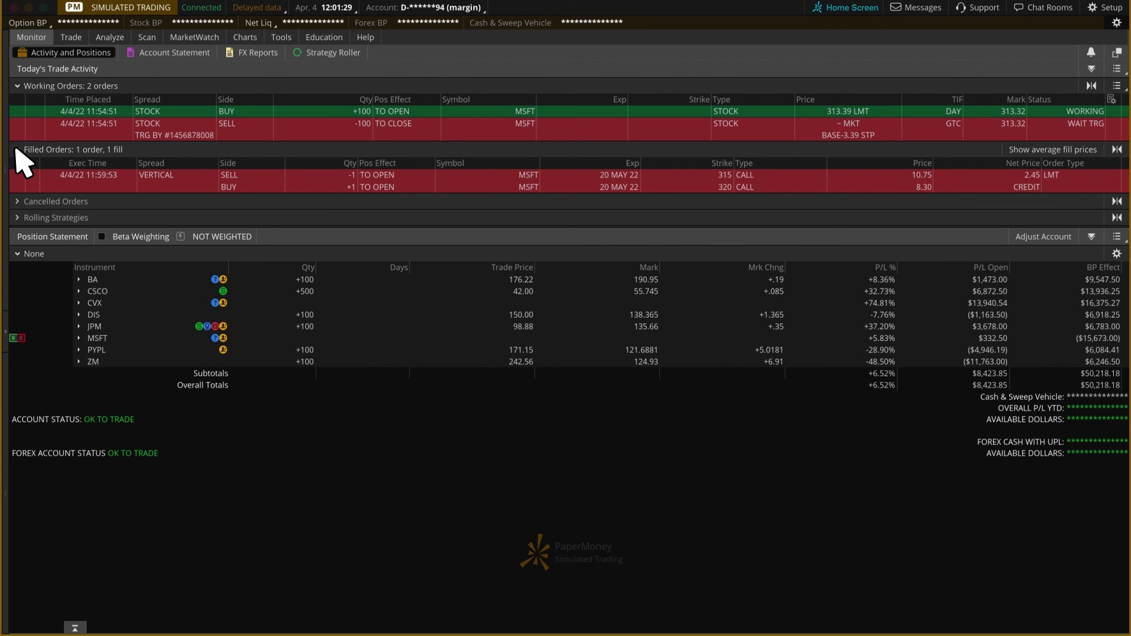
{"action": "left_click", "coordinate": [333, 36]}
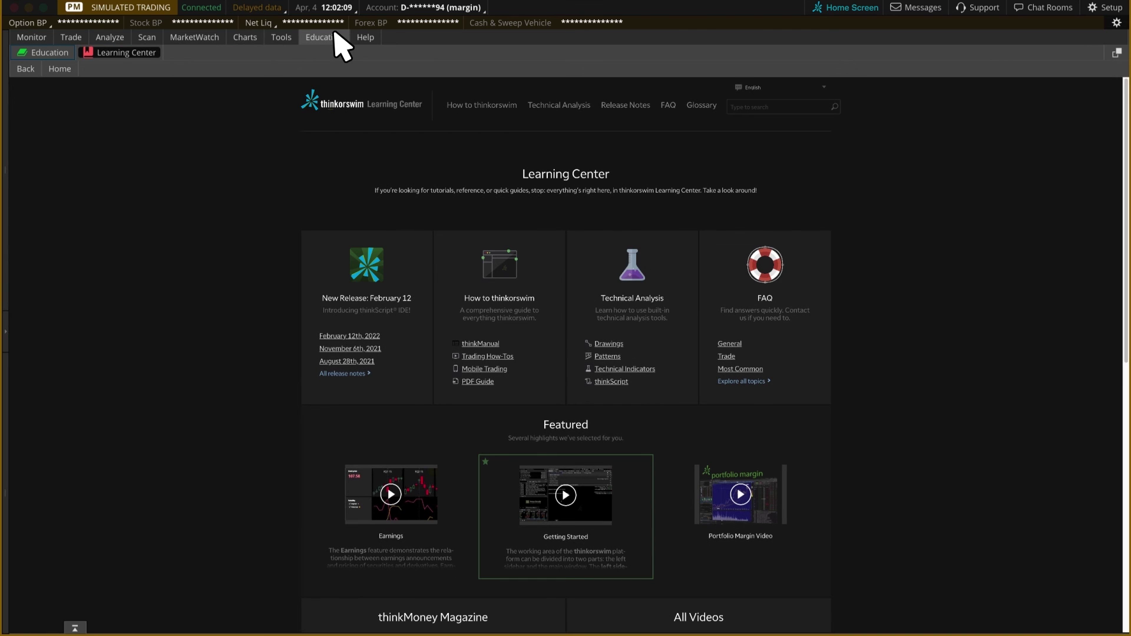